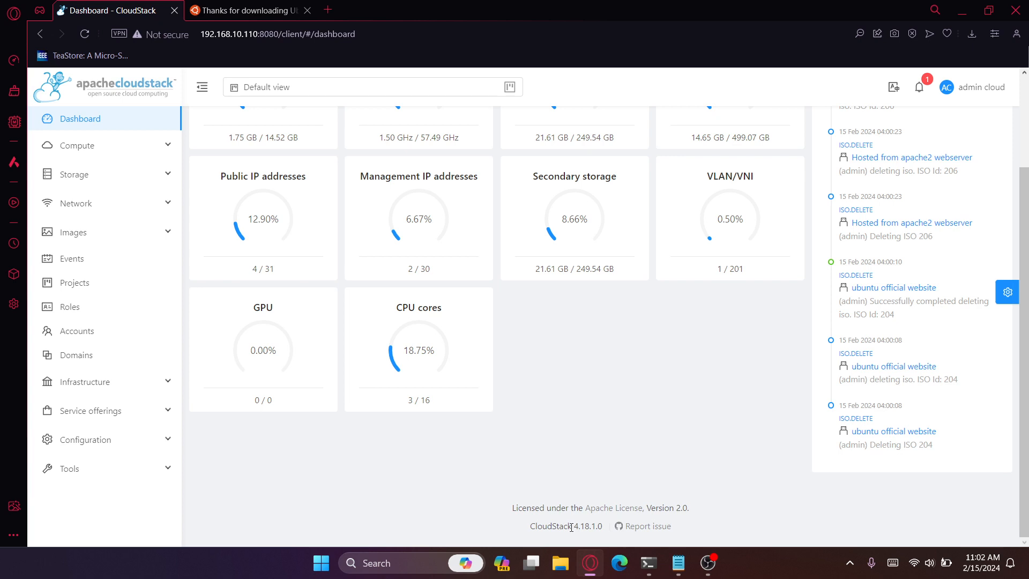
- Check the CloudStack version in the dashboard footer and the server's Ubuntu release in the terminal
left_click_drag(571, 527, 604, 527)
left_click(689, 385)
key("alt+Tab")
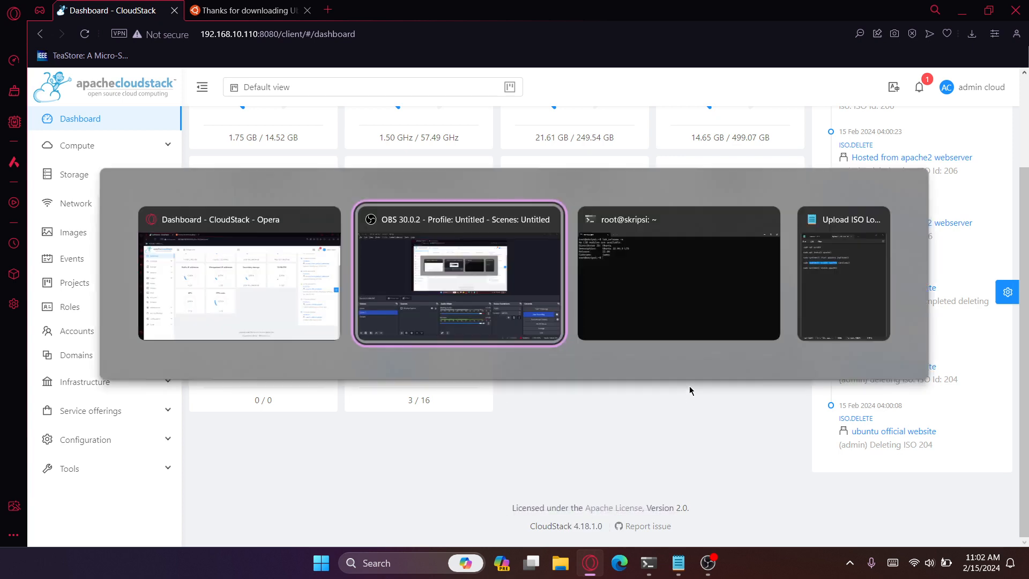
key("alt+Tab")
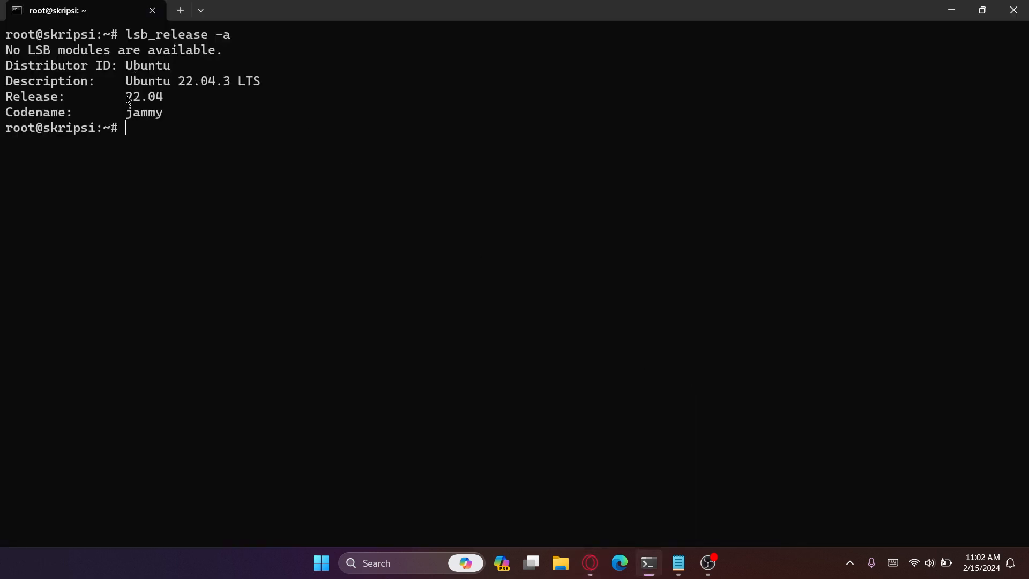
left_click_drag(127, 99, 139, 100)
key("ctrl+c")
key("alt+Tab")
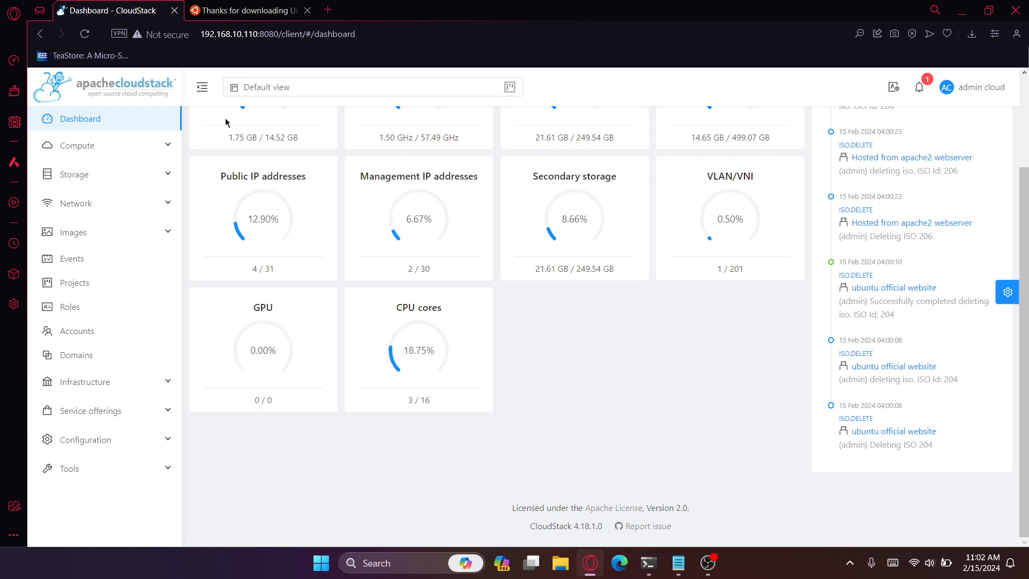
- Copy the address of the "download now" link on the Ubuntu Server 22.04.3 download page
left_click(246, 5)
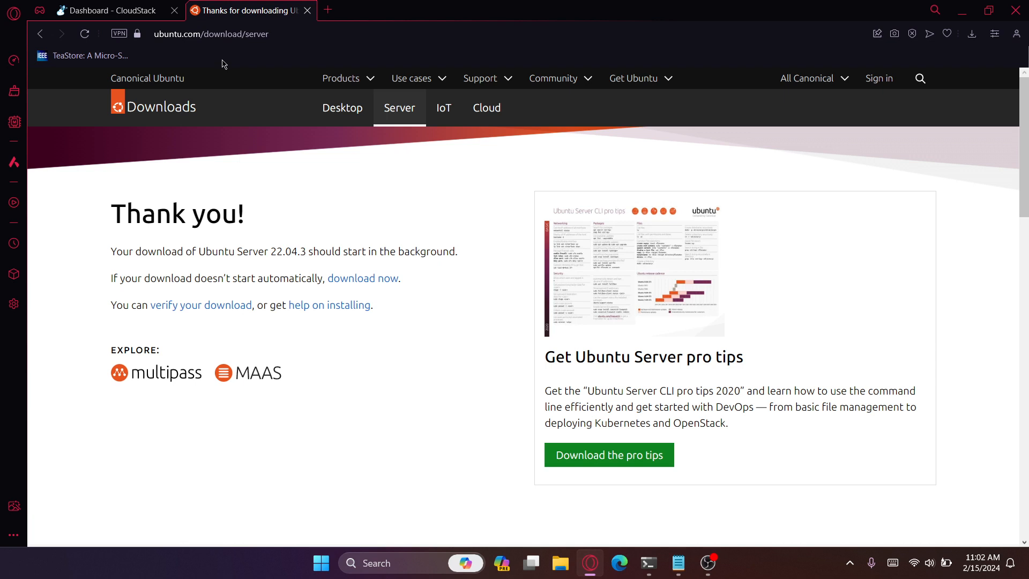
right_click(356, 280)
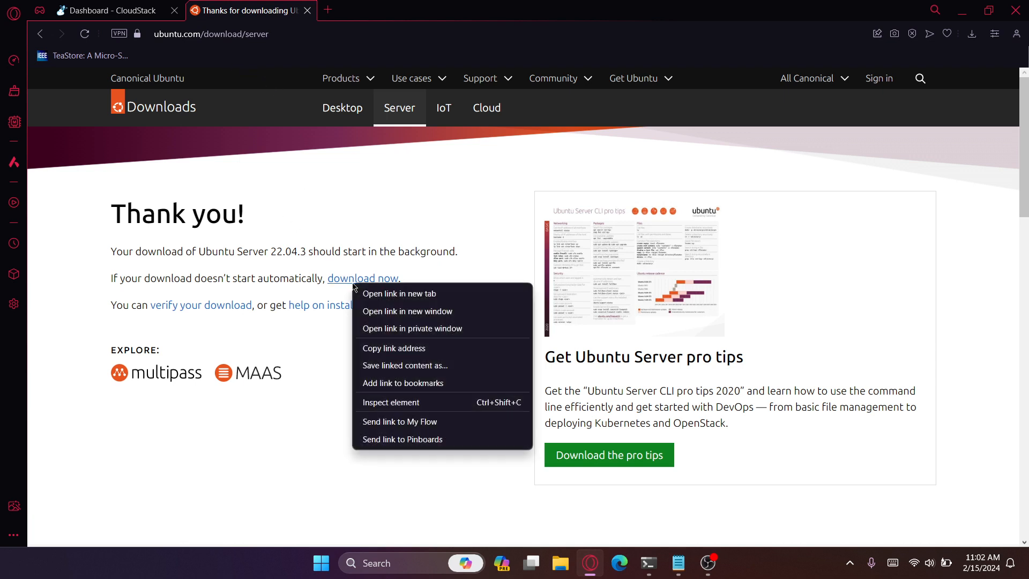
left_click(405, 349)
- Start registering a new ISO in CloudStack, using the copied Ubuntu Server download link as its URL
left_click(113, 10)
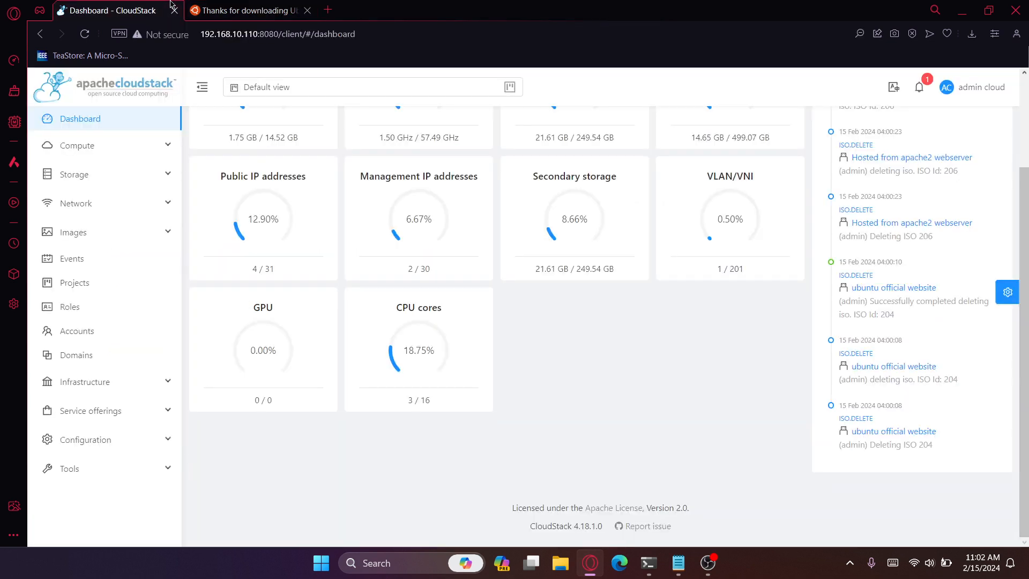
left_click(75, 242)
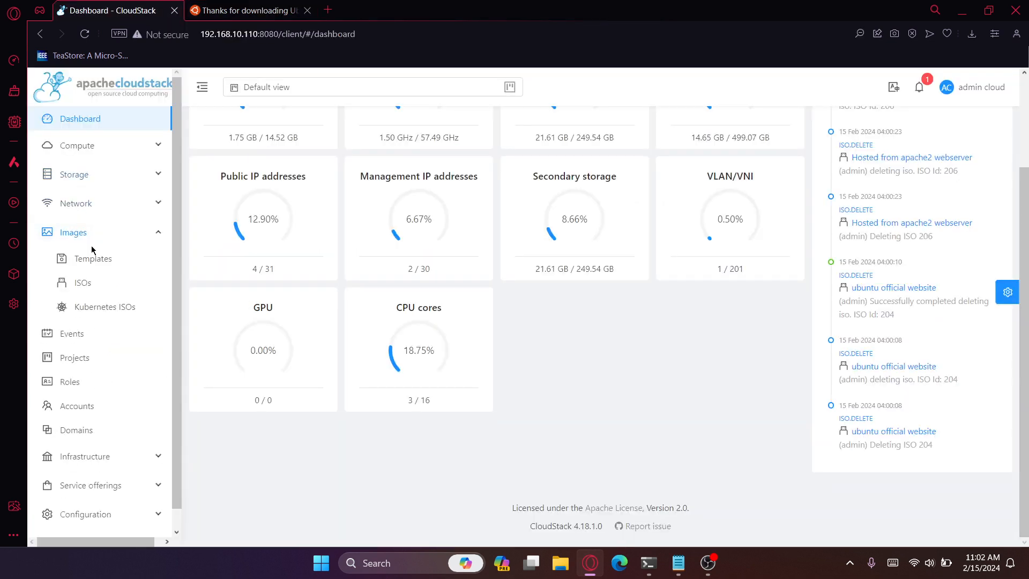
left_click(85, 283)
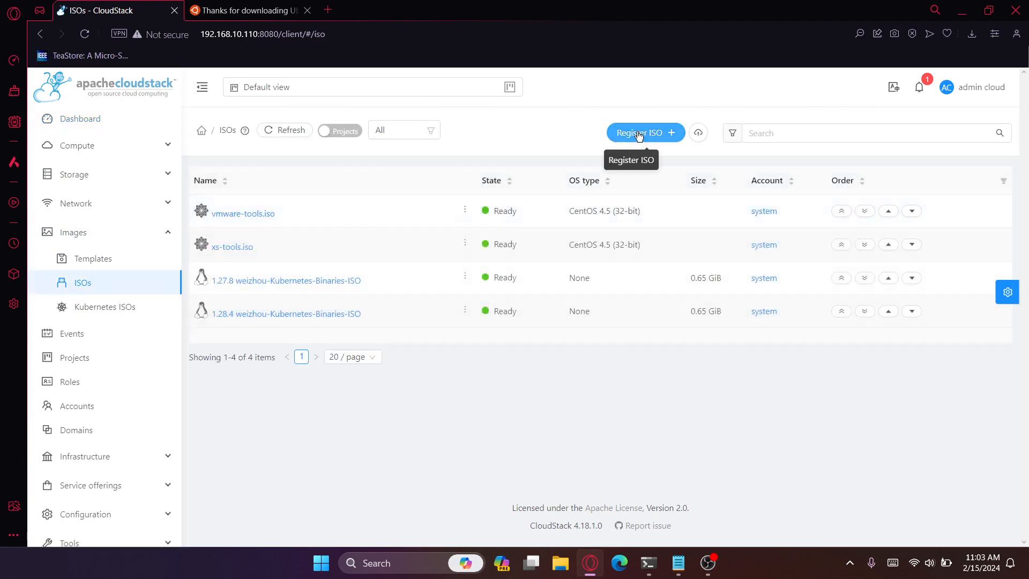
left_click(638, 135)
key("ctrl+v")
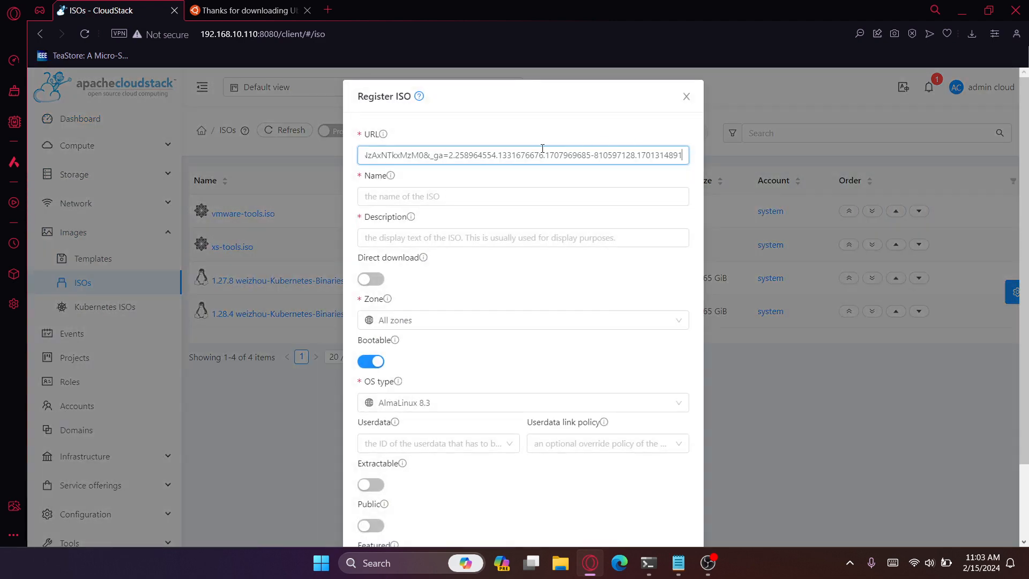
key("super")
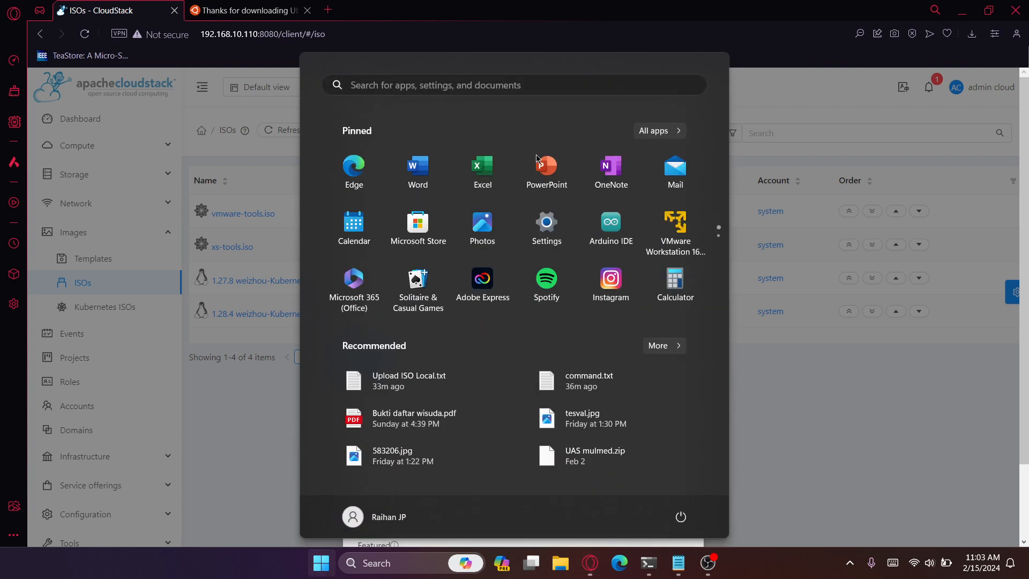
key("super")
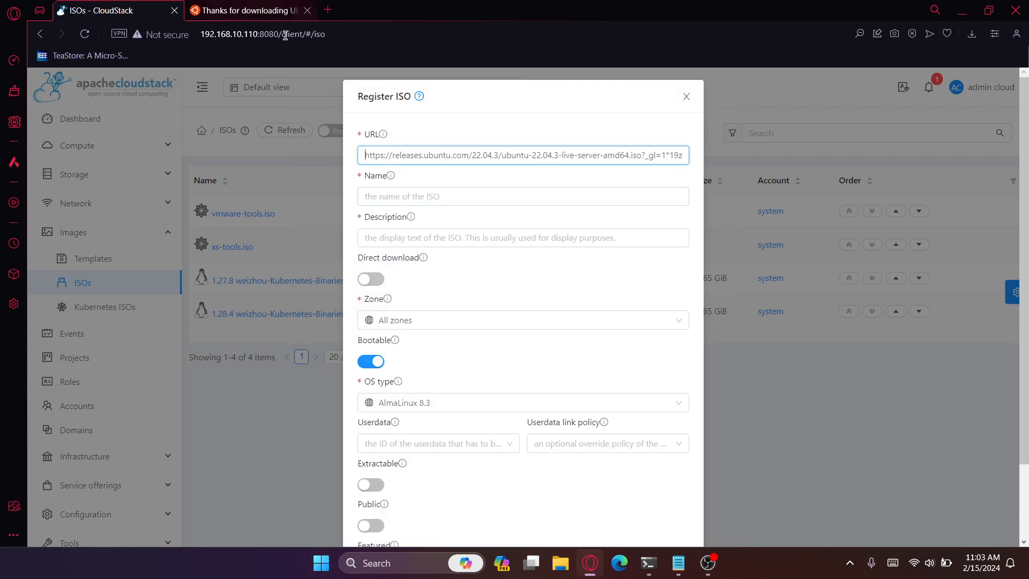
- Name the ISO "Ubuntu Server" and describe it as "official website"
left_click(390, 196)
type("Ubu")
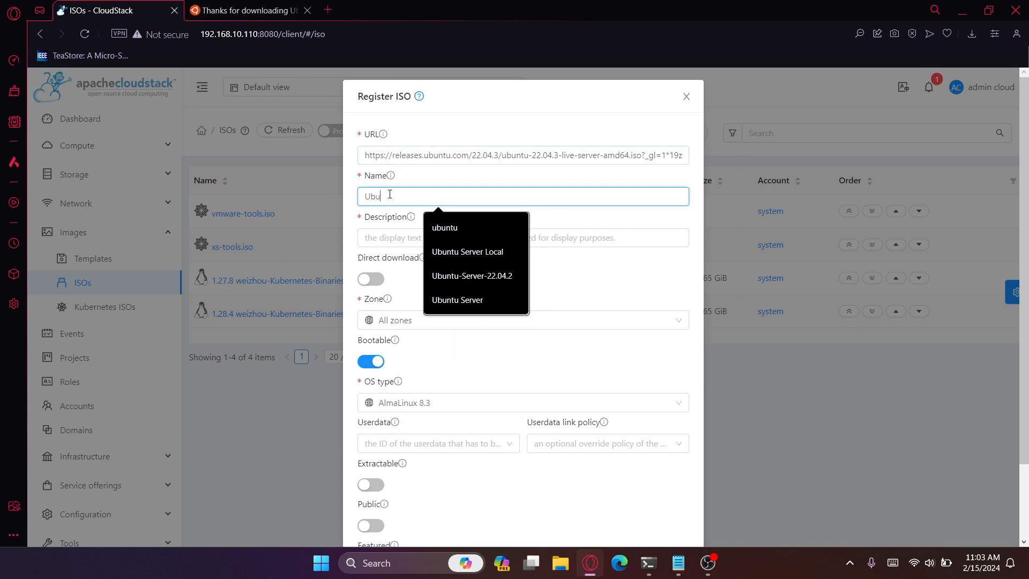
type("ntu Server")
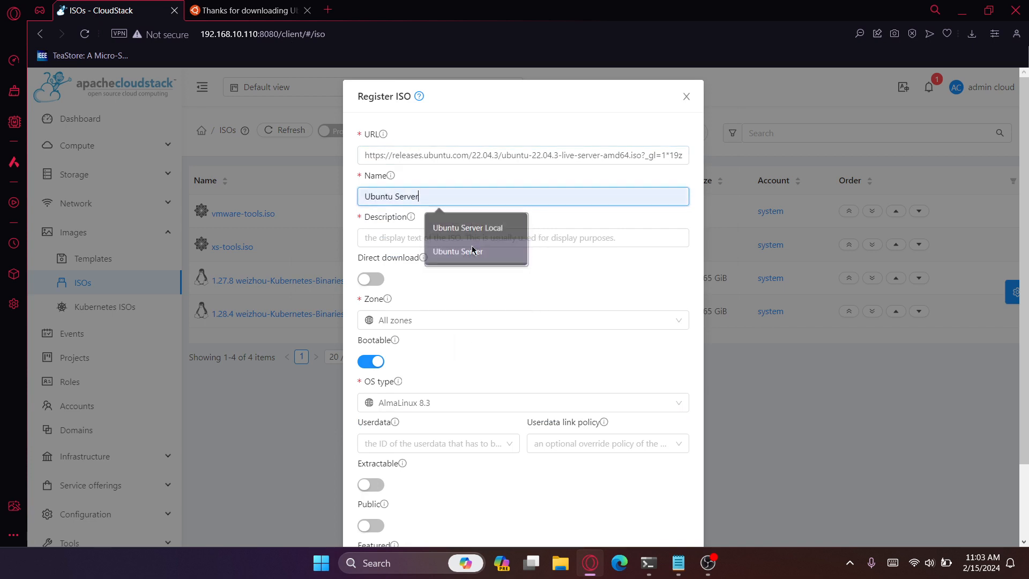
left_click(457, 251)
left_click(454, 237)
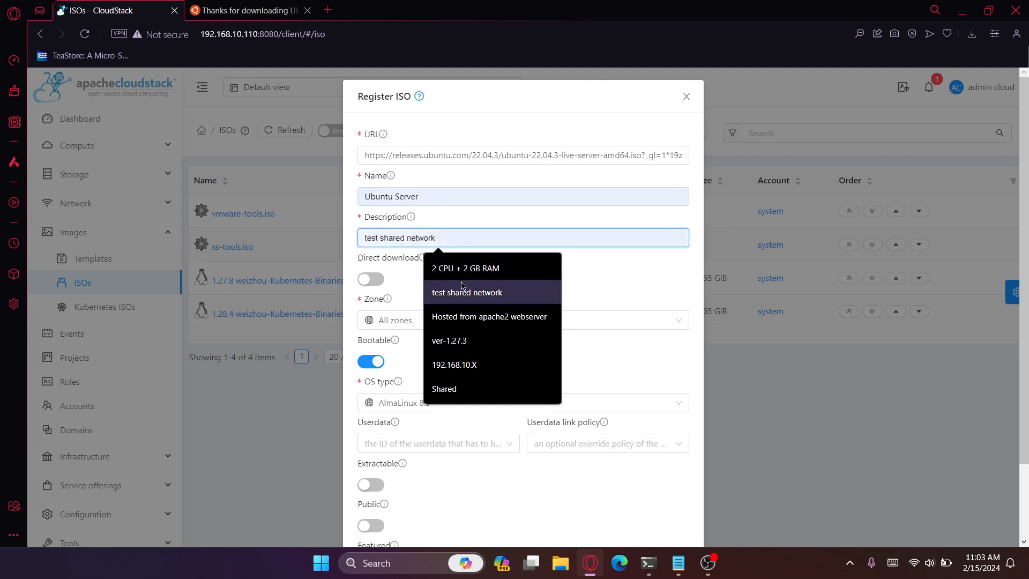
type("offic")
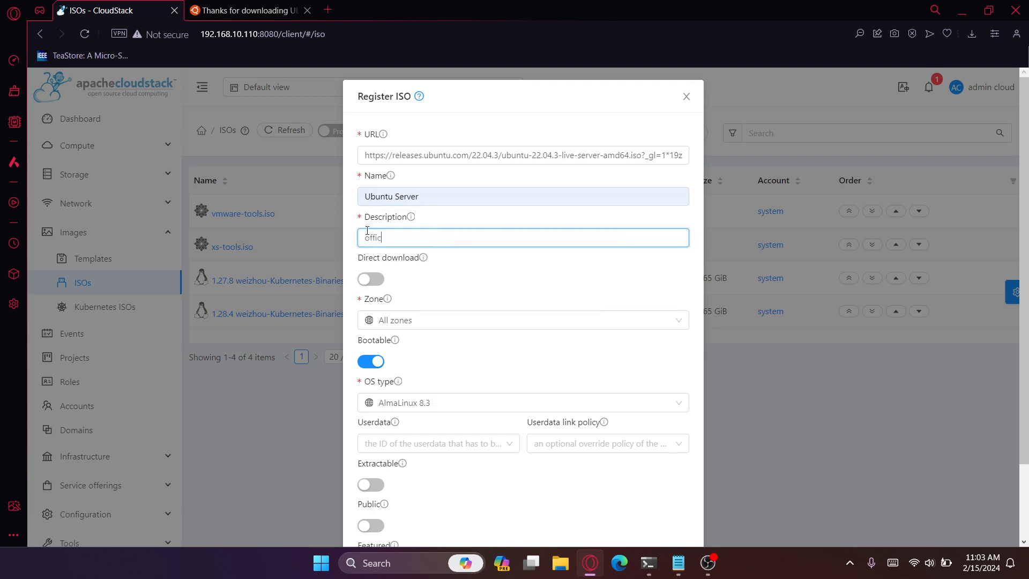
type("ial website")
- Set the ISO's OS type to Ubuntu 22.04 LTS
left_click(420, 403)
type("u")
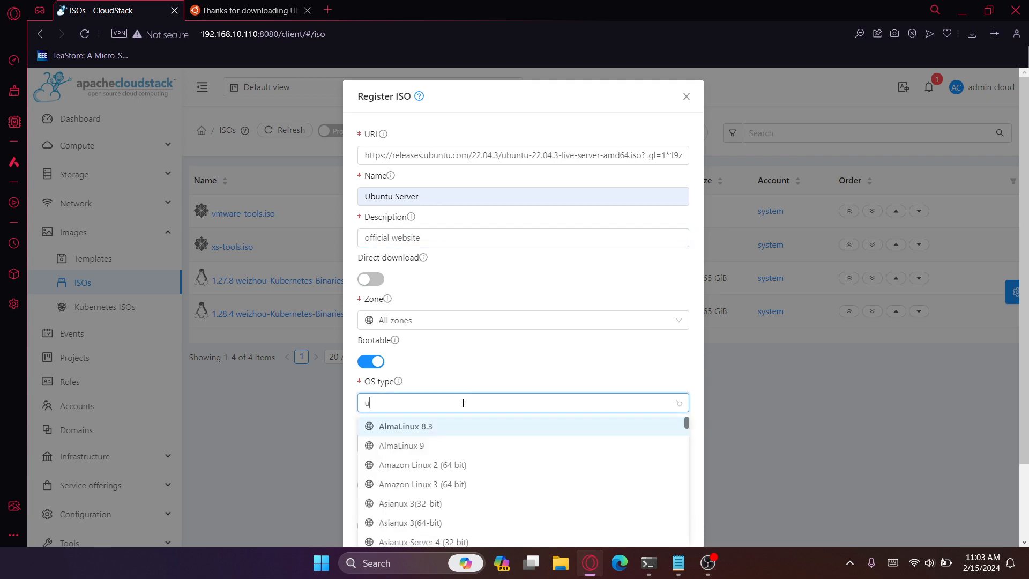
type("buntu")
scroll(558, 337, "down", 2)
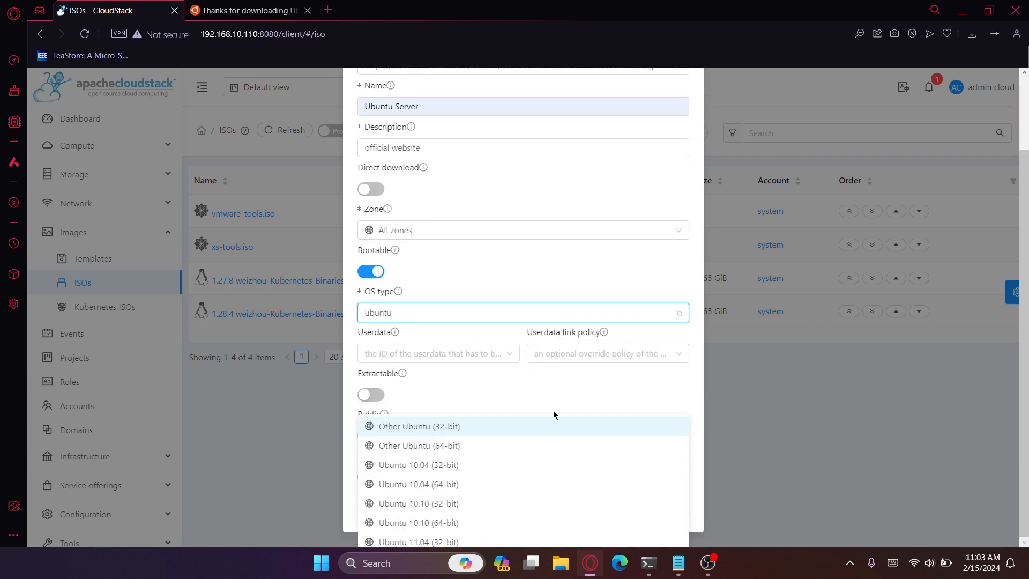
scroll(525, 531, "down", 2)
scroll(525, 534, "down", 5)
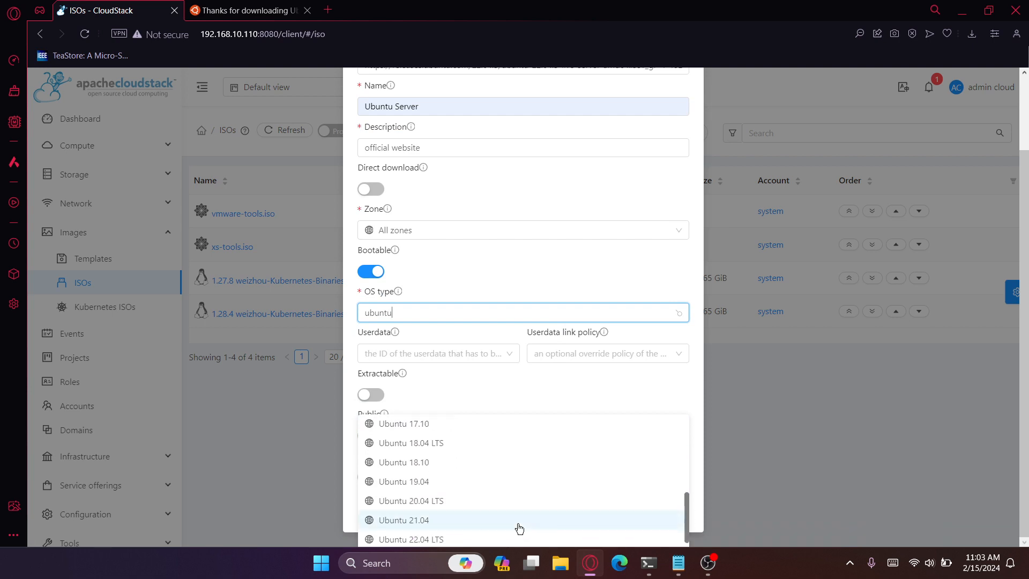
left_click(464, 539)
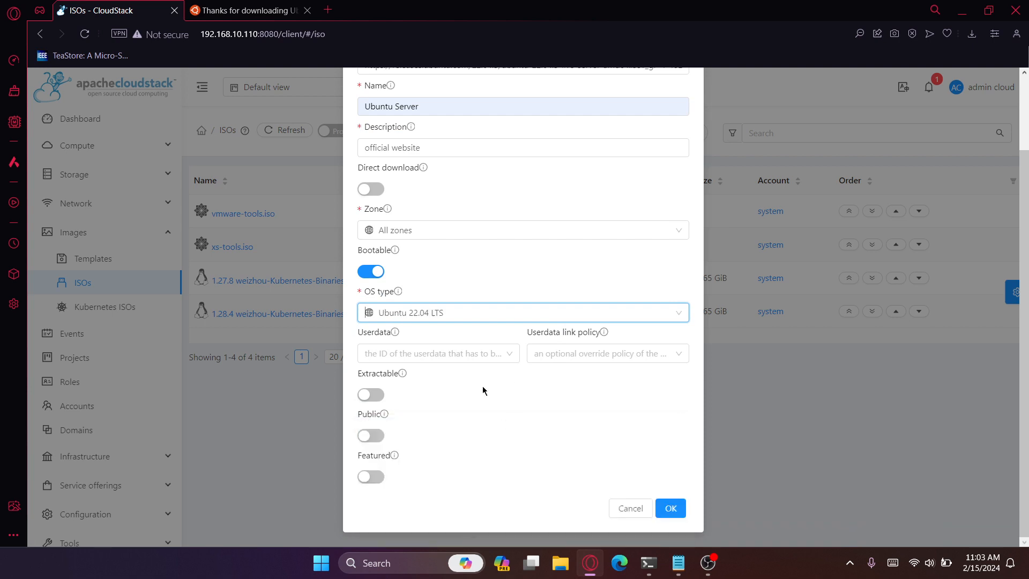
- Mark the ISO as Featured and submit the registration
left_click(377, 482)
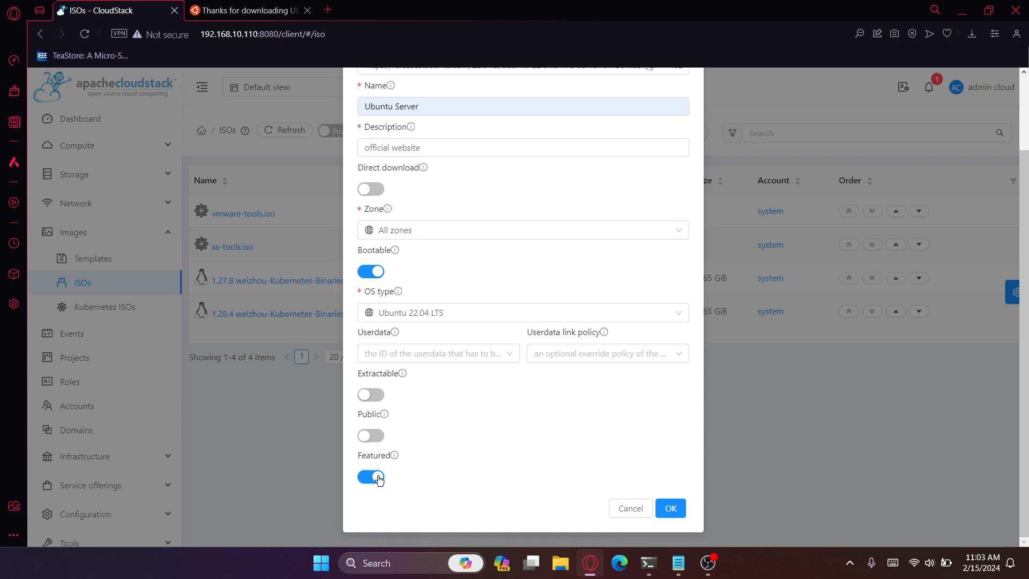
scroll(564, 455, "up", 2)
scroll(565, 455, "down", 2)
left_click(675, 511)
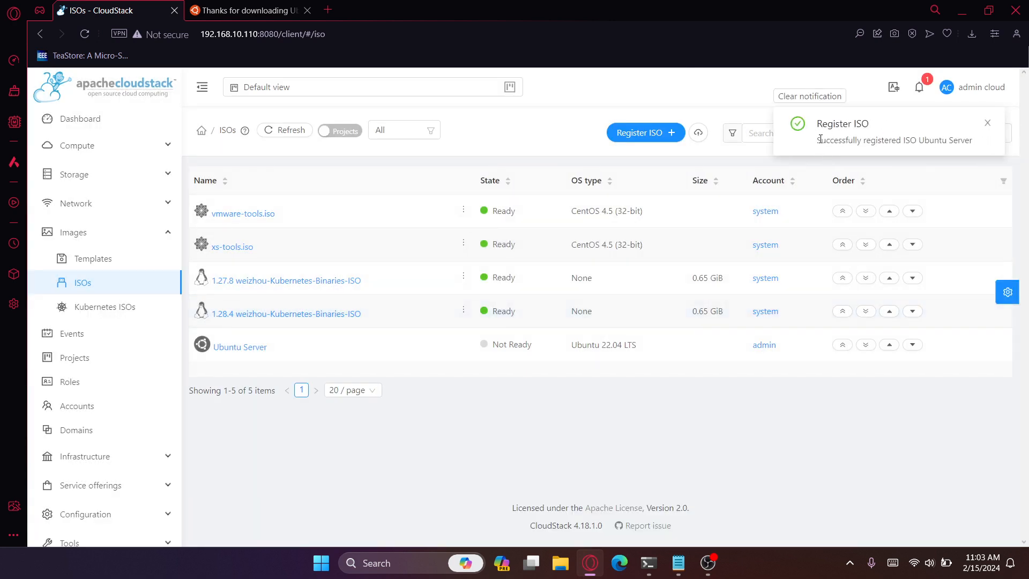
left_click_drag(820, 139, 944, 139)
left_click(641, 371)
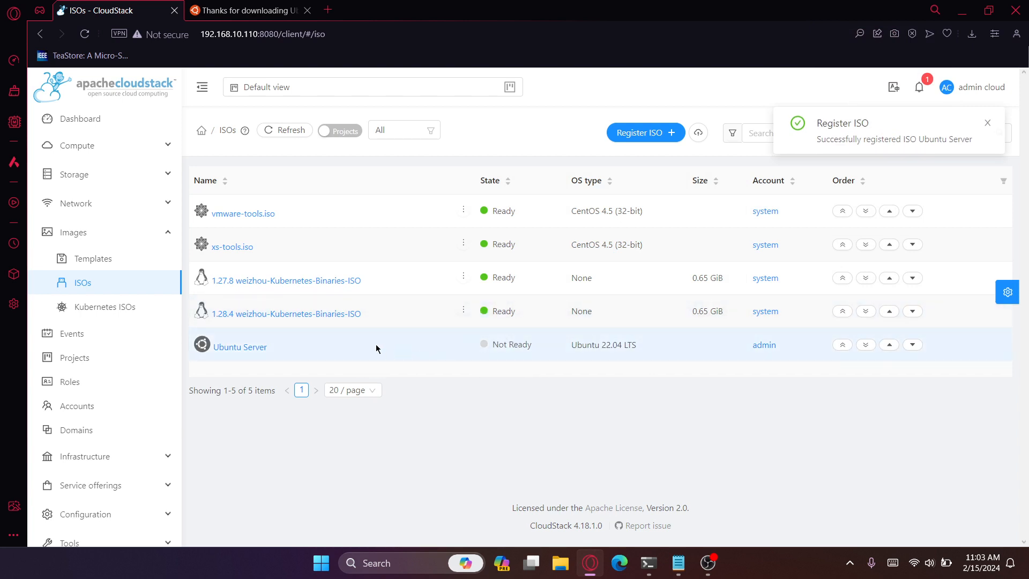
- View the Ubuntu Server ISO's download status for skripsi-zone and refresh it
left_click(239, 347)
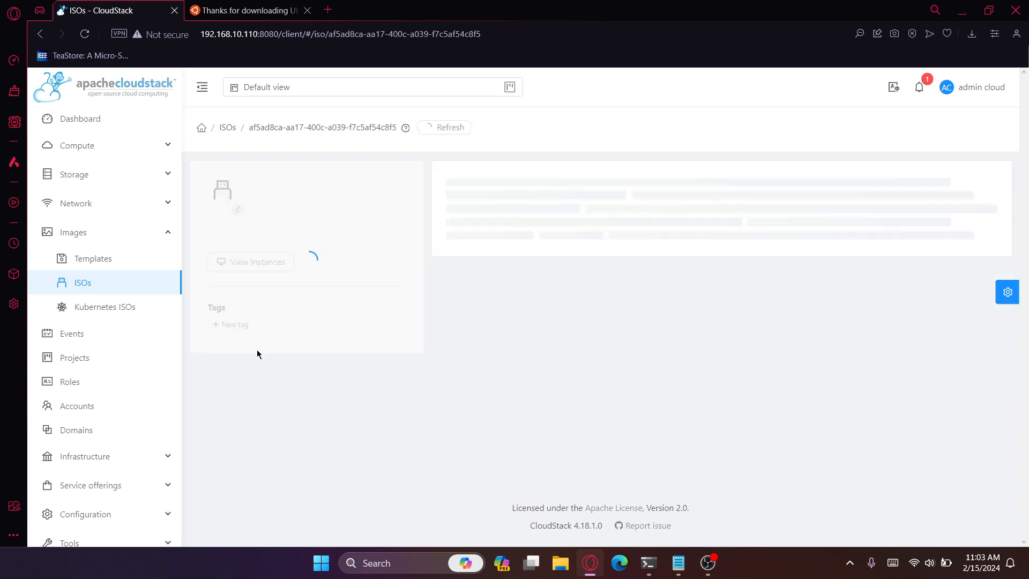
left_click(531, 189)
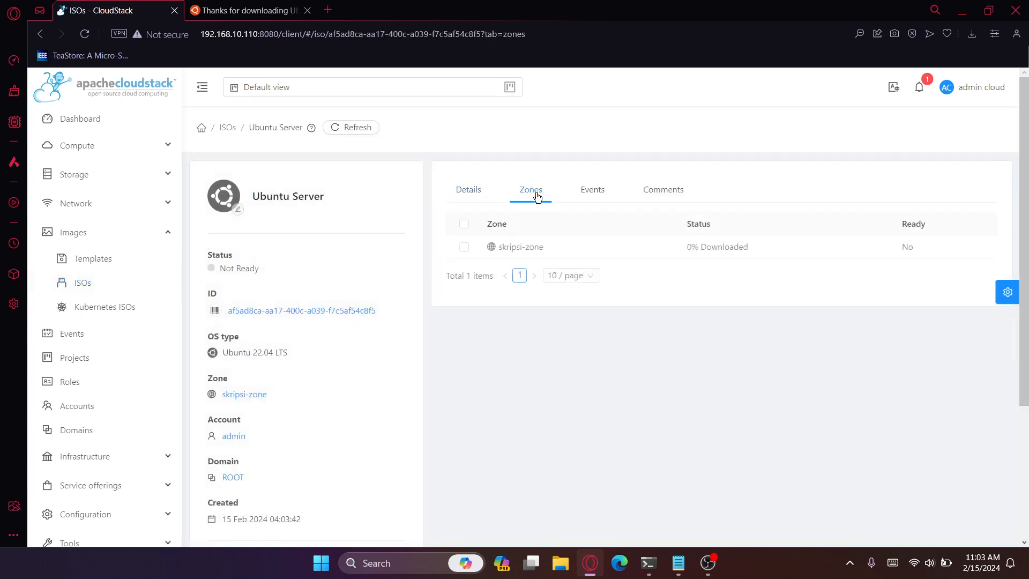
left_click(464, 250)
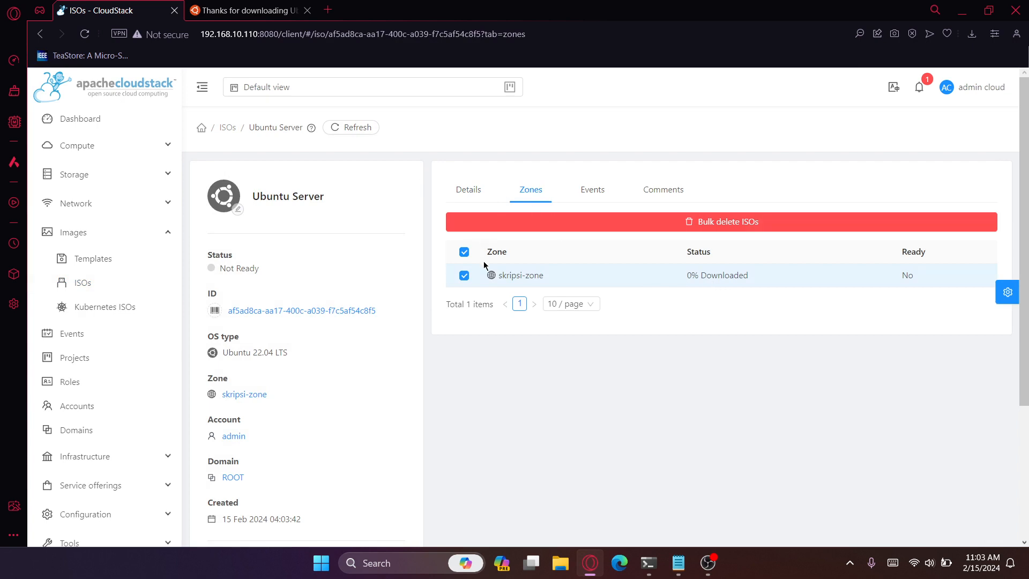
left_click(464, 253)
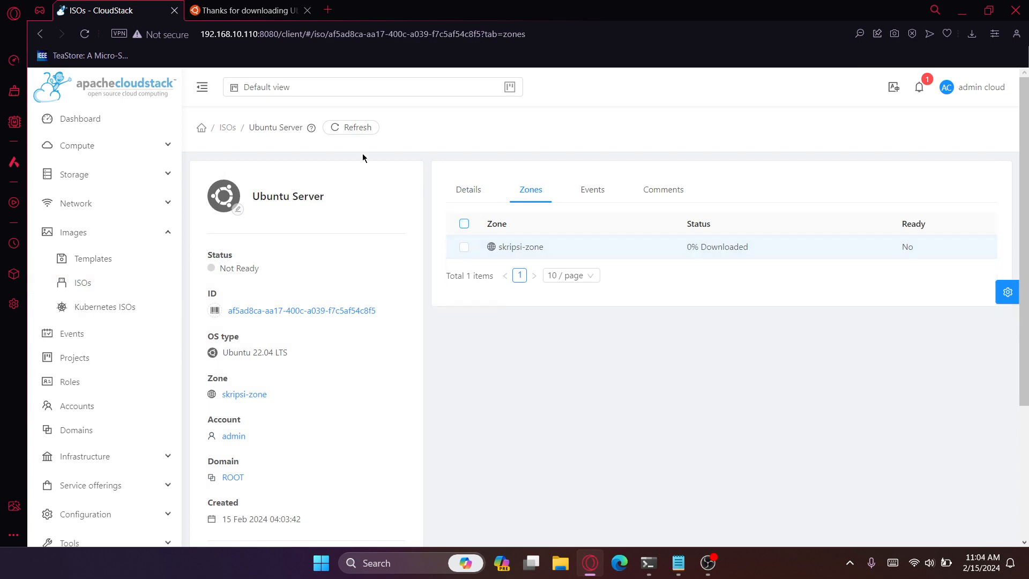
left_click(343, 128)
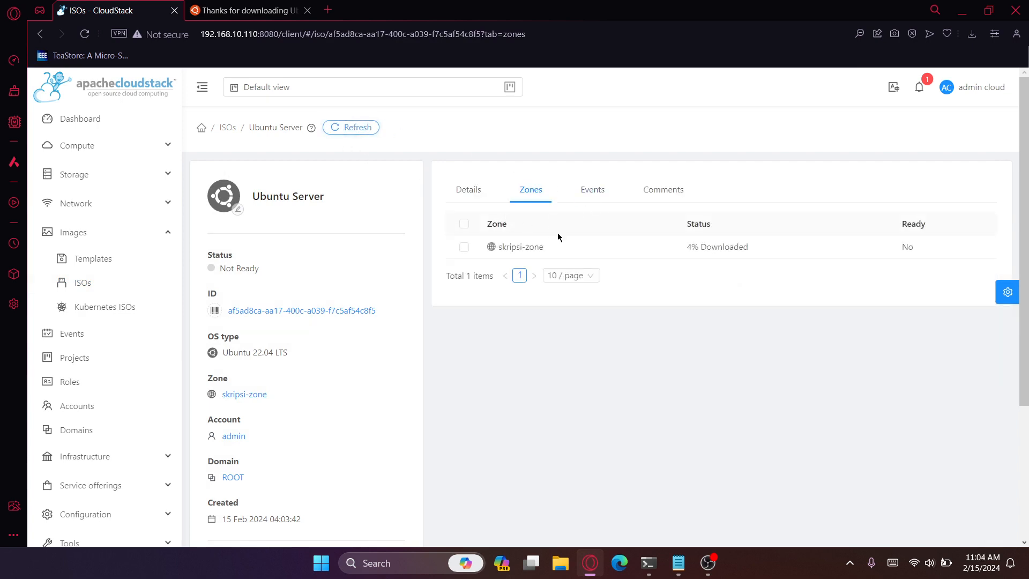
left_click(707, 563)
left_click(1012, 419)
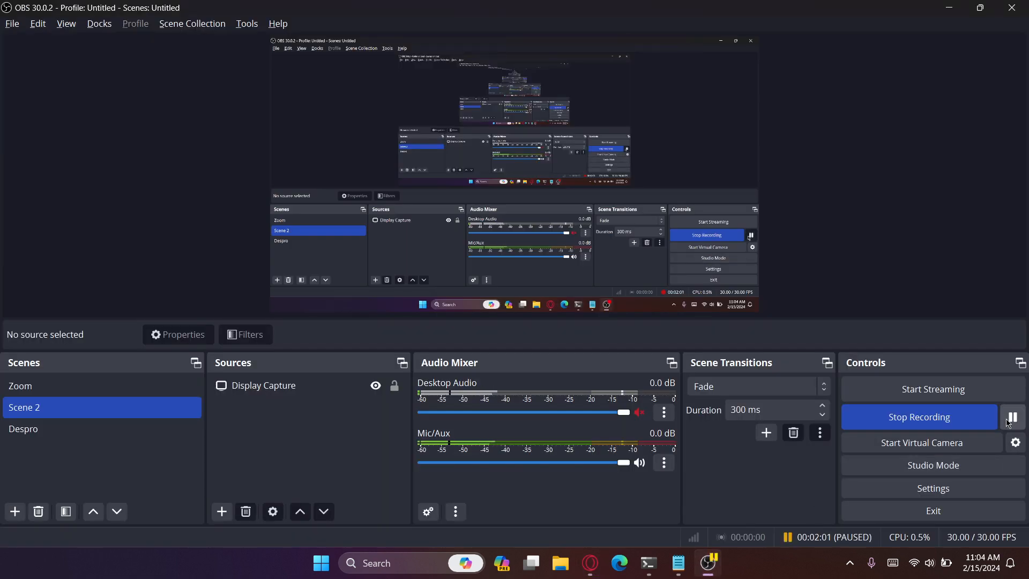
left_click(1011, 419)
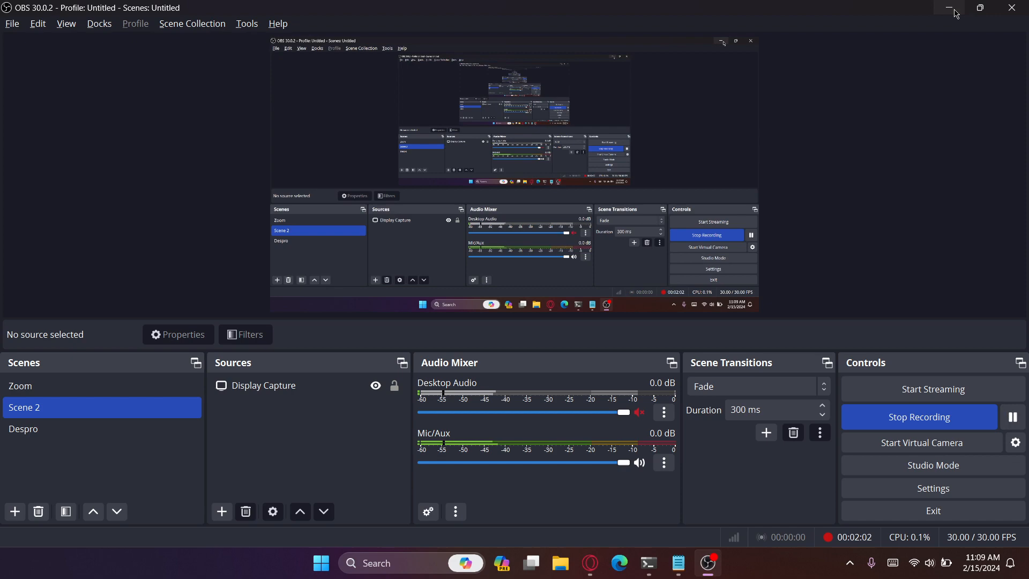
left_click(956, 13)
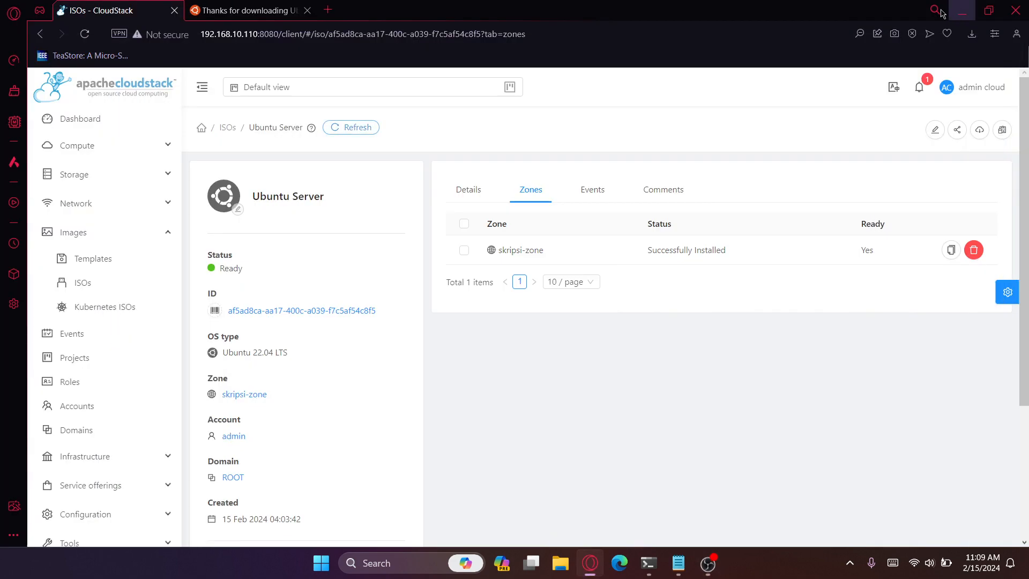
- Refresh the Ubuntu Server ISO's details, check its status in skripsi-zone, and return to the ISO list
left_click(340, 129)
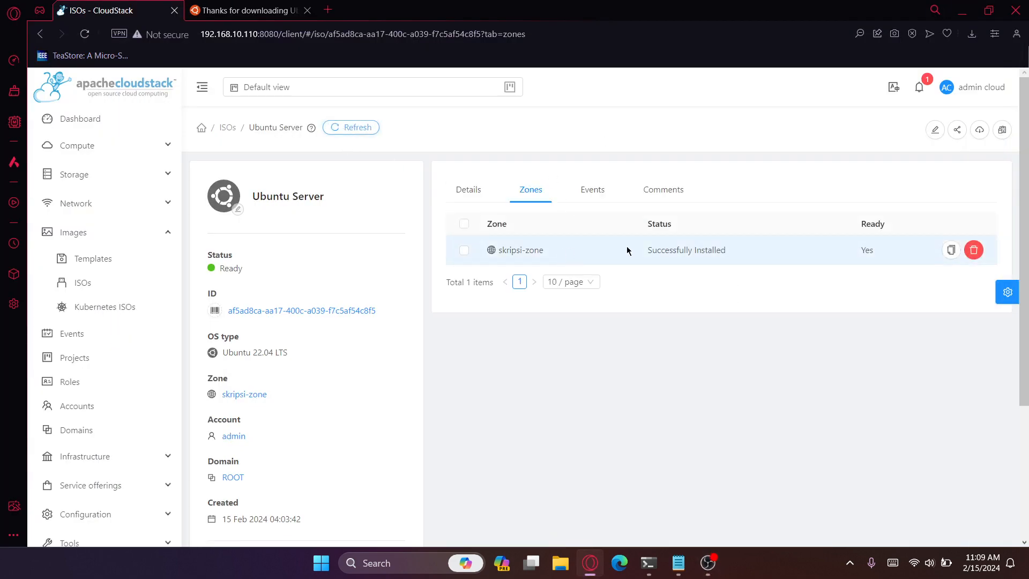
left_click_drag(649, 252, 730, 255)
left_click(731, 256)
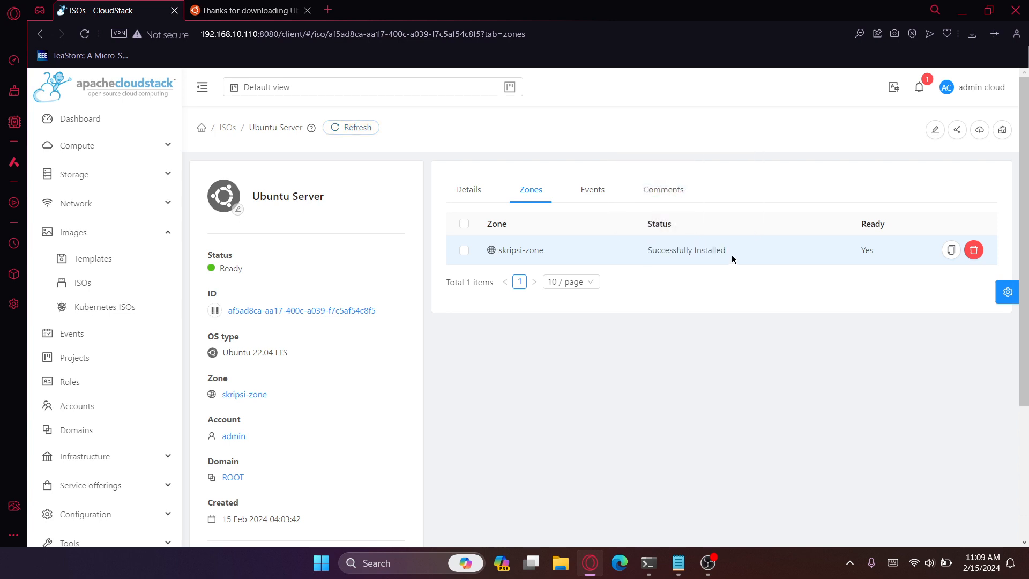
left_click(227, 131)
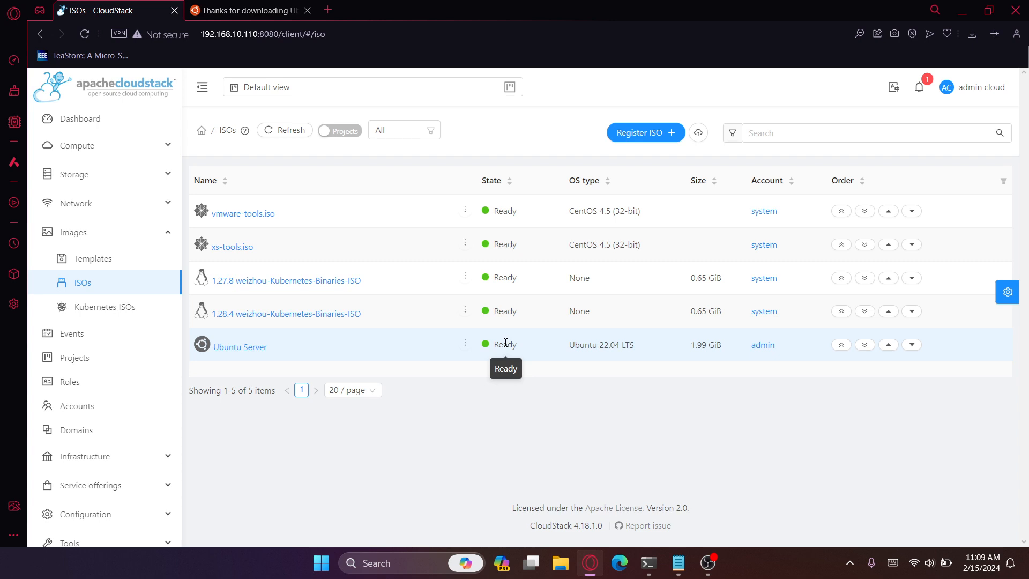
- Switch to the terminal and install Apache2 with the apt install apache2 command copied from the Upload ISO Local.txt notes, agreeing to continue
left_click(648, 563)
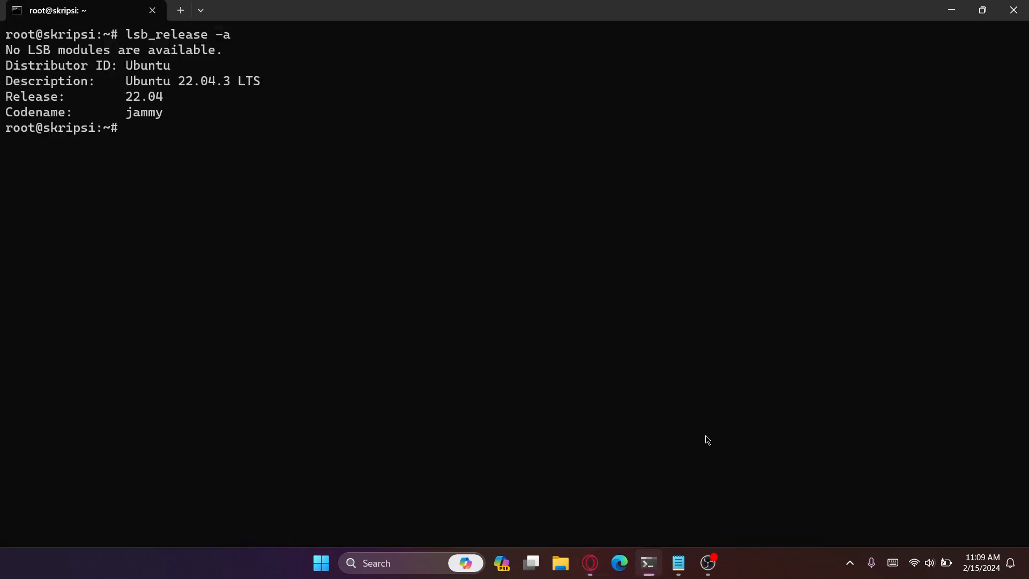
left_click(679, 562)
left_click(776, 257)
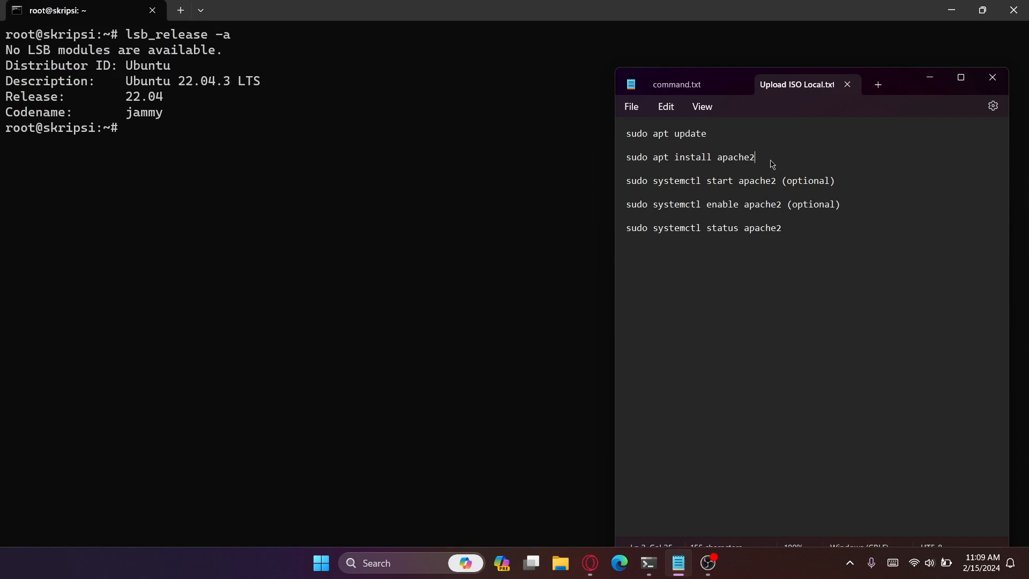
left_click_drag(770, 159, 656, 160)
key("ctrl+c")
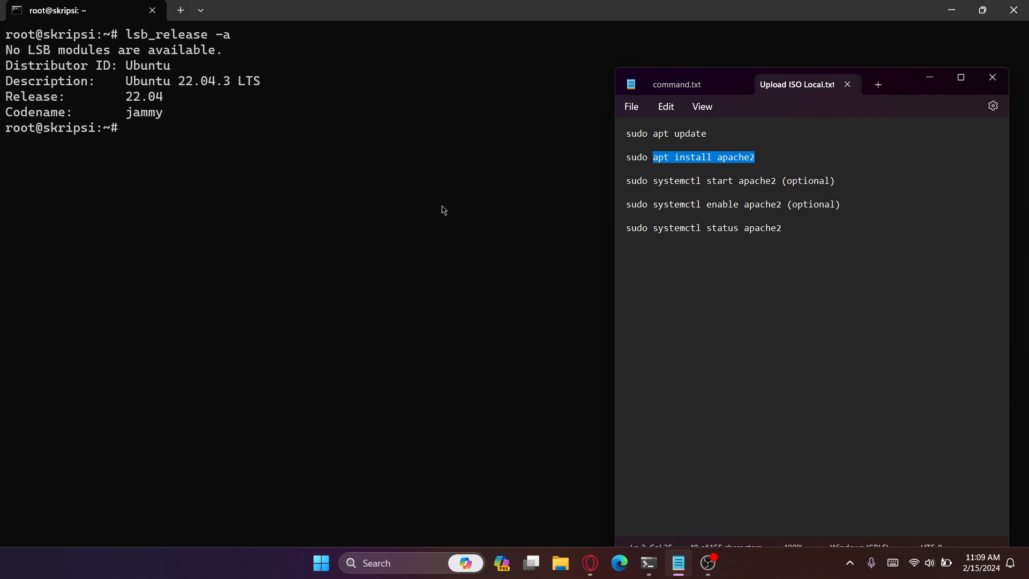
right_click(445, 209)
key("Return")
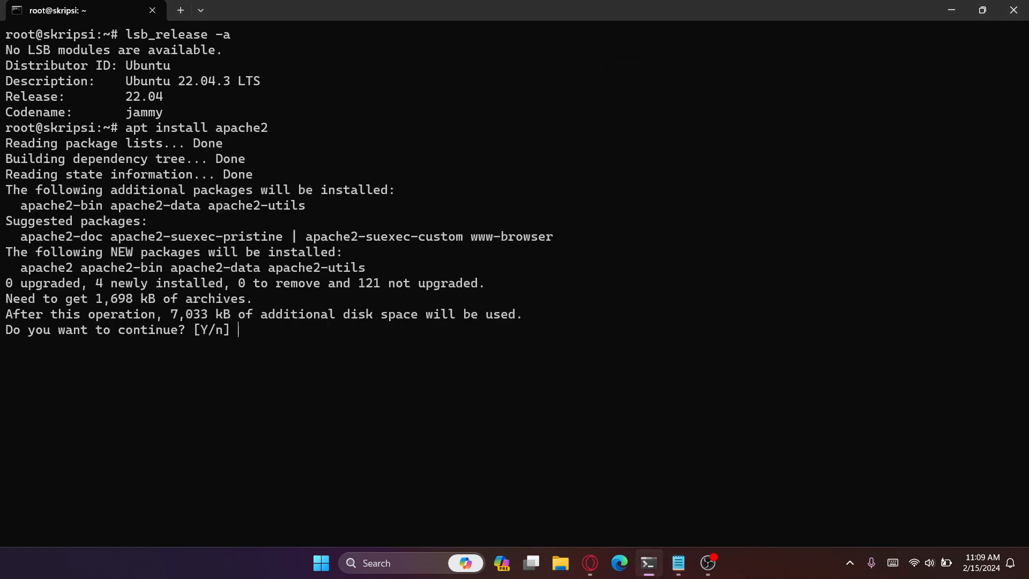
type("y")
key("Return")
key("alt+Tab")
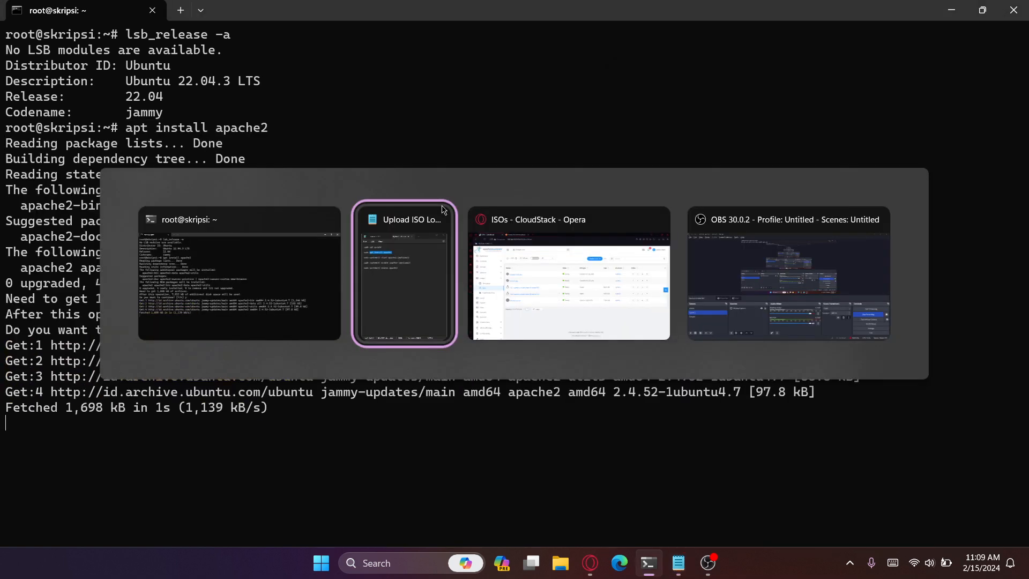
key("alt+Tab")
key("alt+Tab")
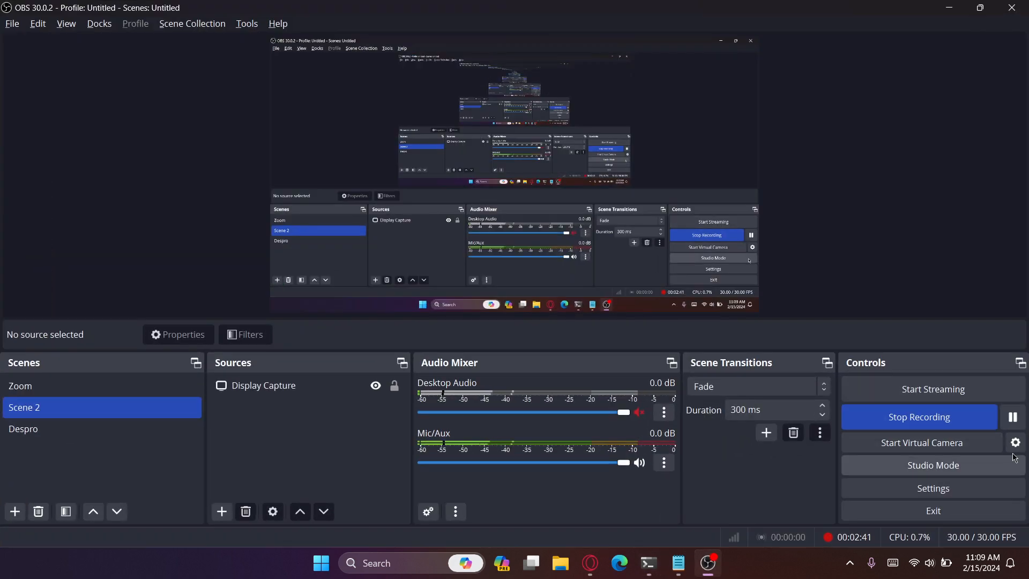
key("alt+Tab")
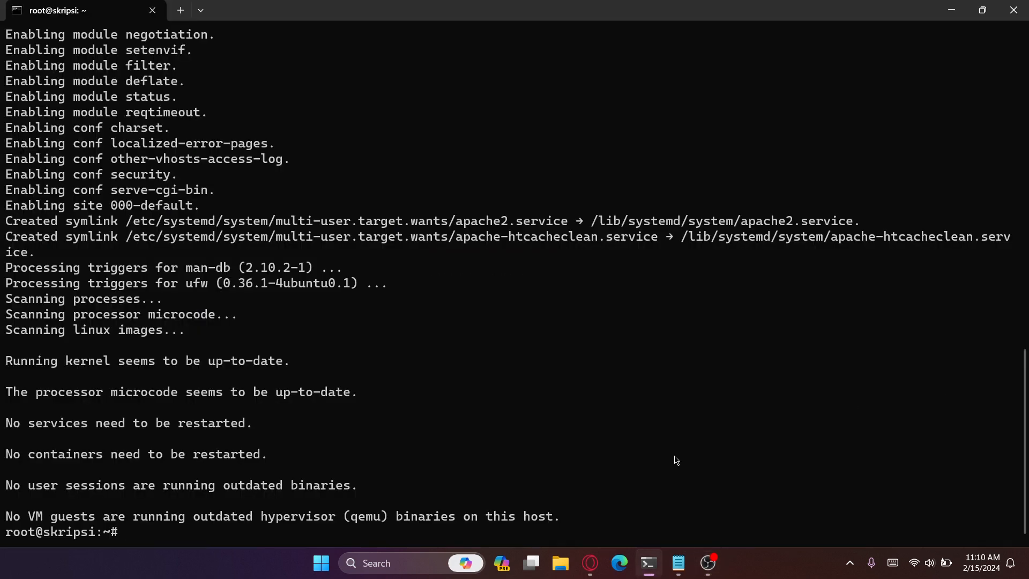
- Check the Apache2 service with the systemctl status apache2 command copied from the notes
left_click(683, 552)
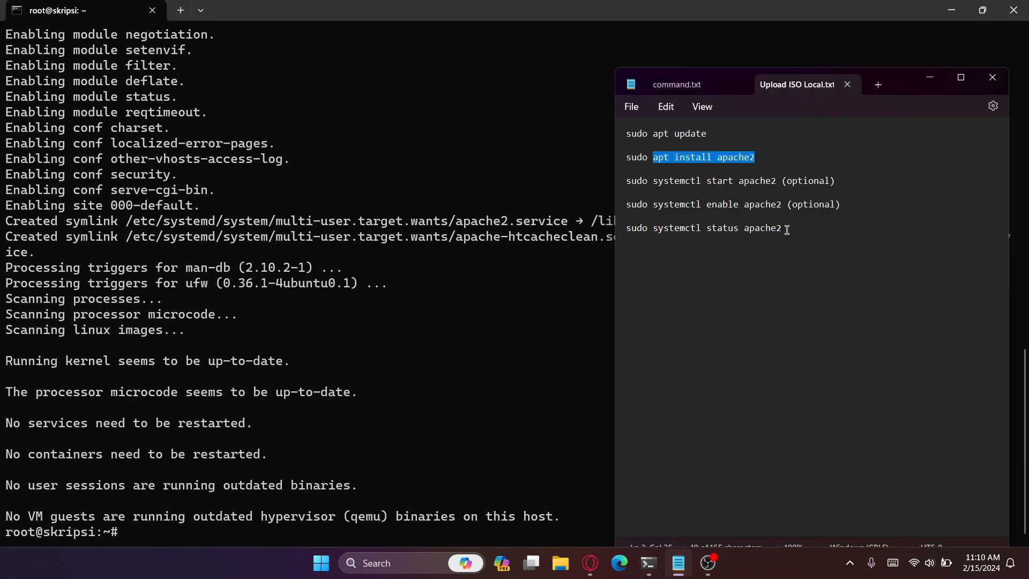
left_click_drag(786, 230, 654, 232)
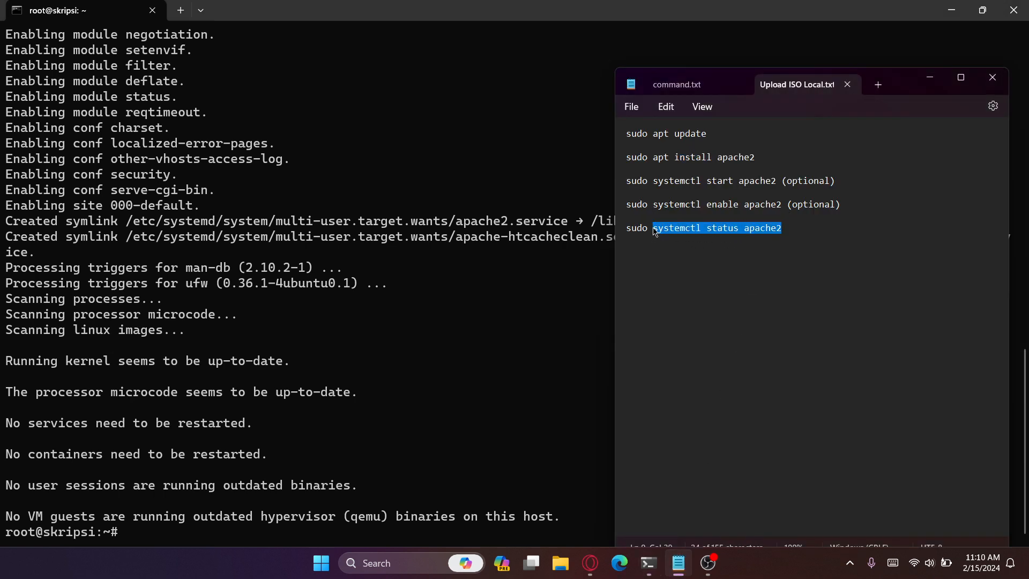
key("ctrl+c")
right_click(478, 301)
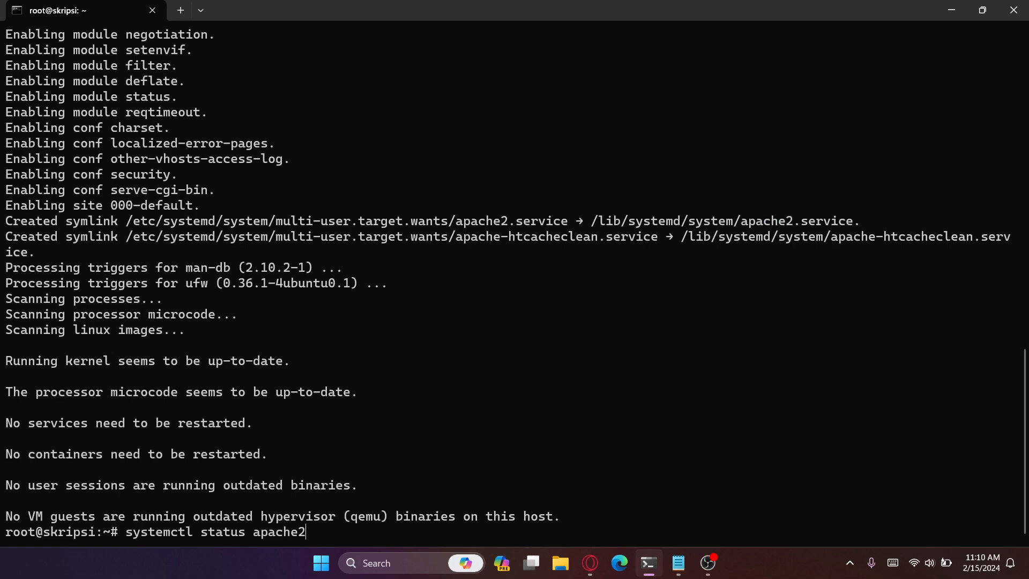
key("Return")
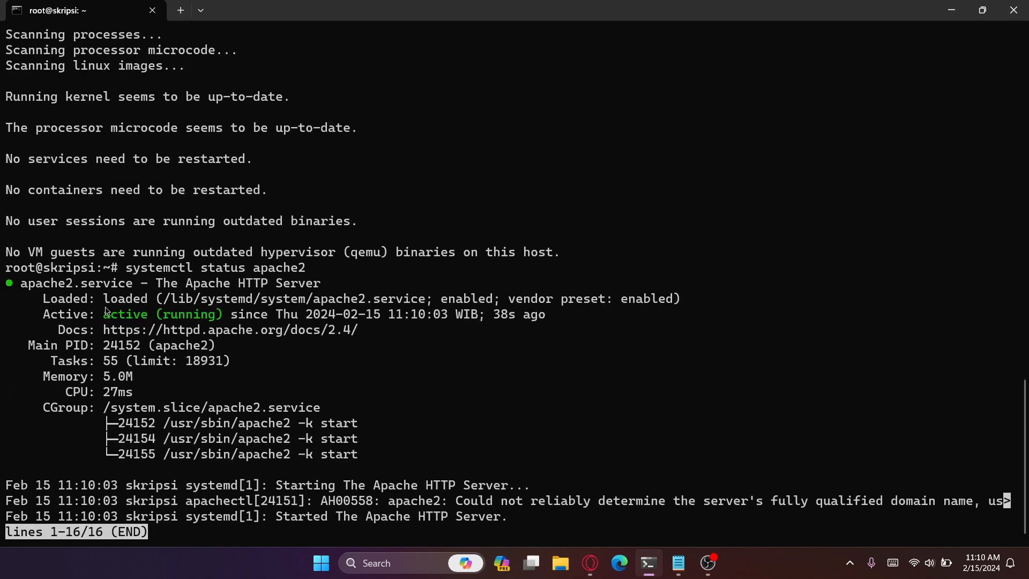
left_click_drag(104, 314, 149, 318)
key("ctrl+c")
- Switch to the Opera browser and open 192.168.10.110 in a new tab to test the web server
key("alt+Tab")
key("alt+Tab")
key("alt+Tab")
key("alt+Tab")
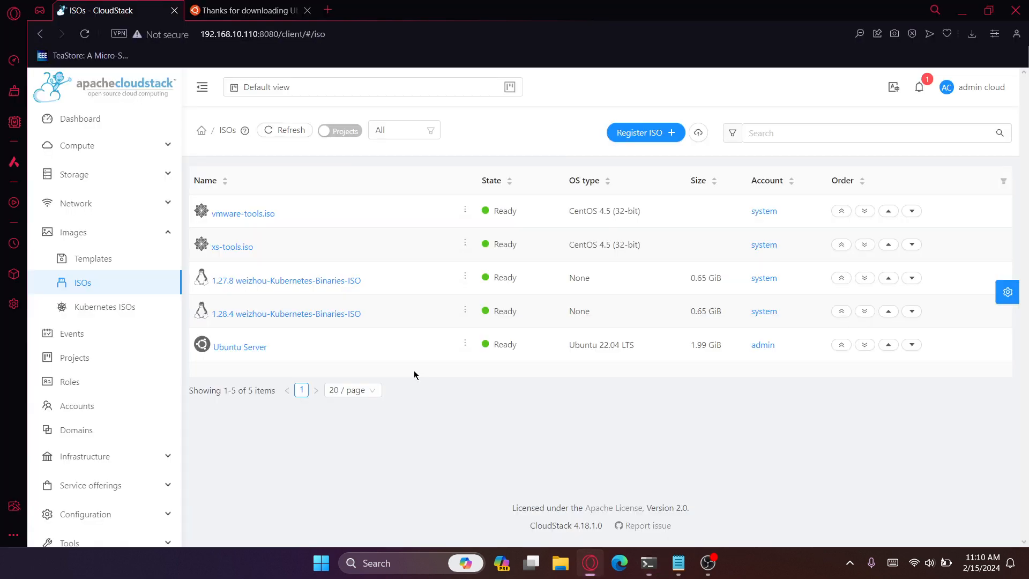
left_click(328, 11)
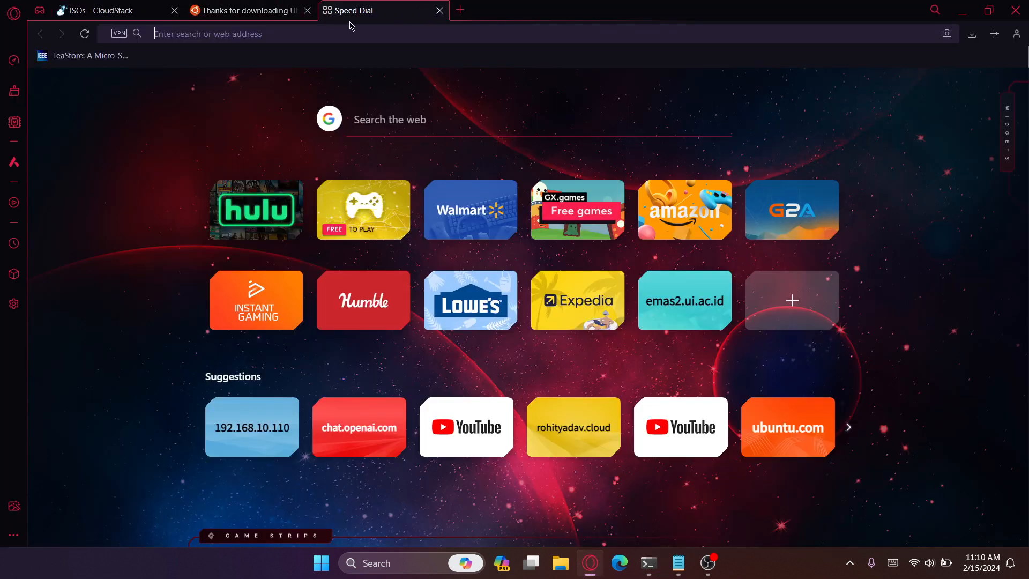
type("192")
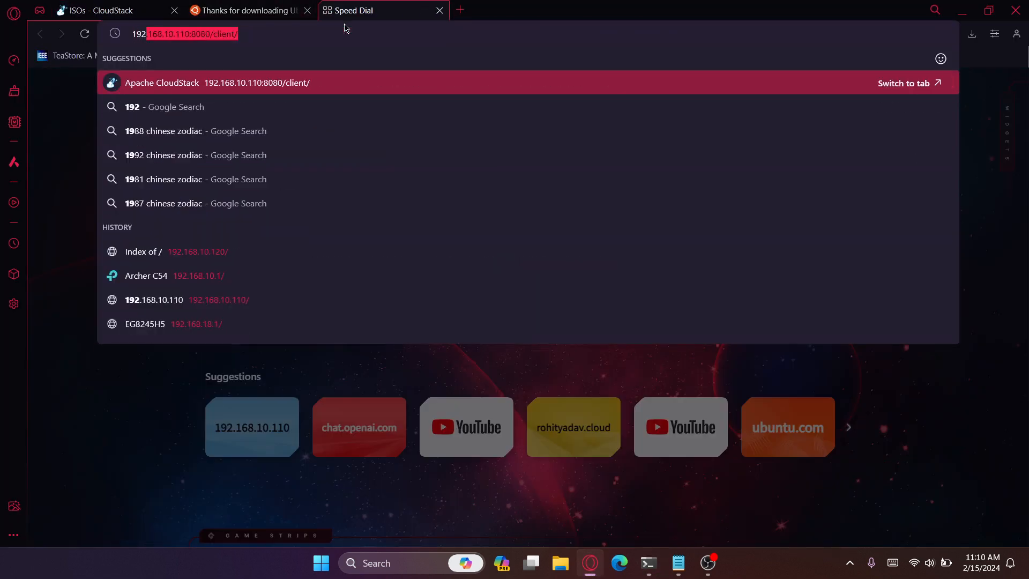
type(".168.10.110")
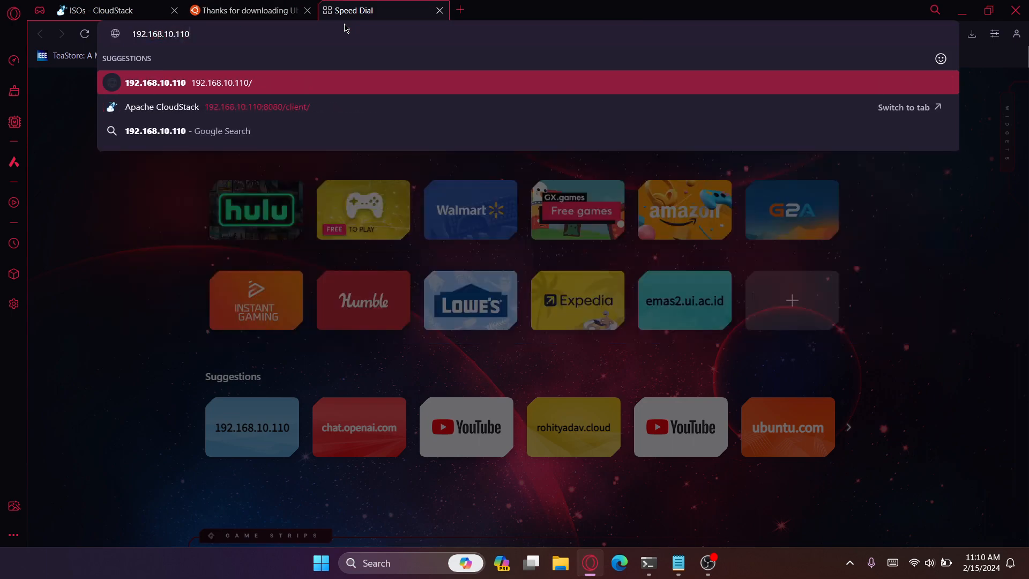
key("Return")
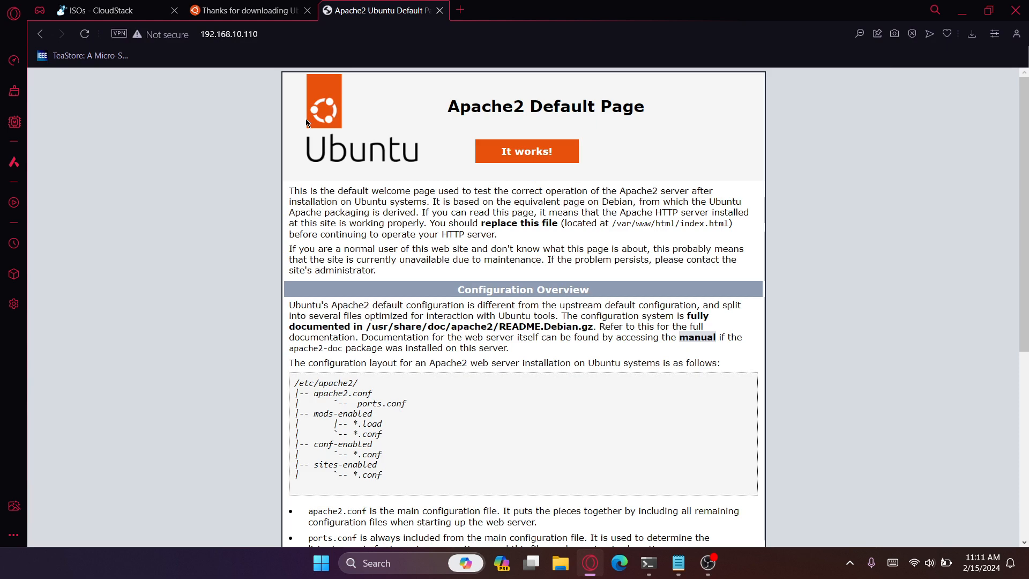
- Return to the terminal, leave the service status view, and list the home directory's files to find the Ubuntu Server ISO
key("alt+Tab")
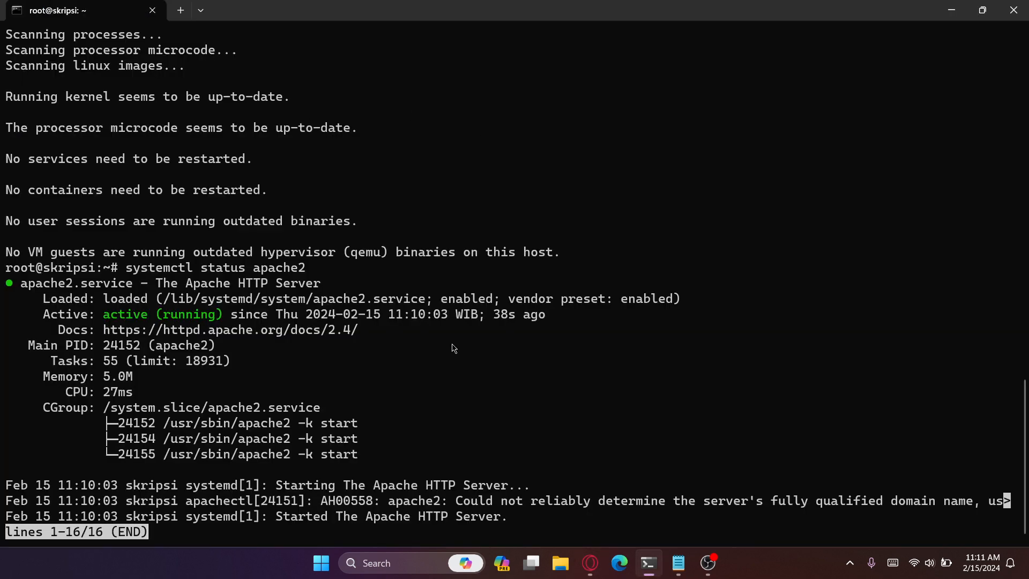
key("q")
key("Return")
key("Return")
type("ls")
key("Return")
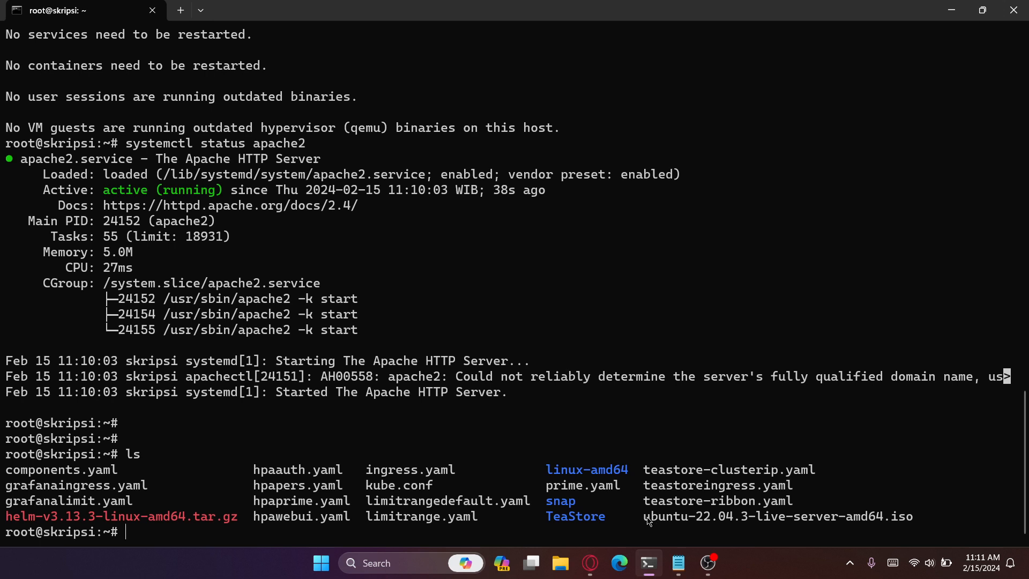
left_click_drag(648, 523, 911, 522)
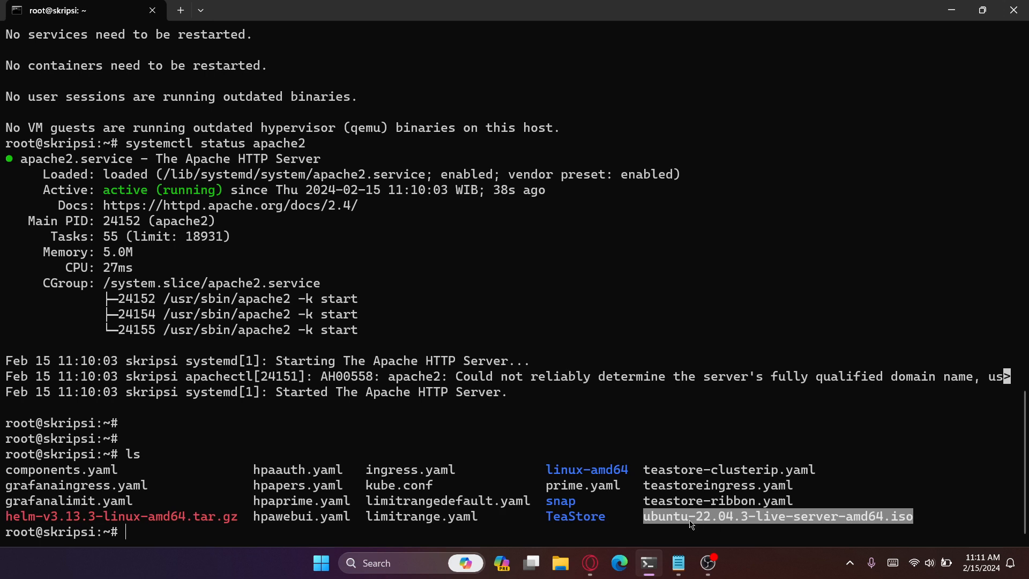
- Move ubuntu-22.04.3-live-server-amd64.iso from the home directory to /var/www/html
left_click(618, 426)
type("mv ubu")
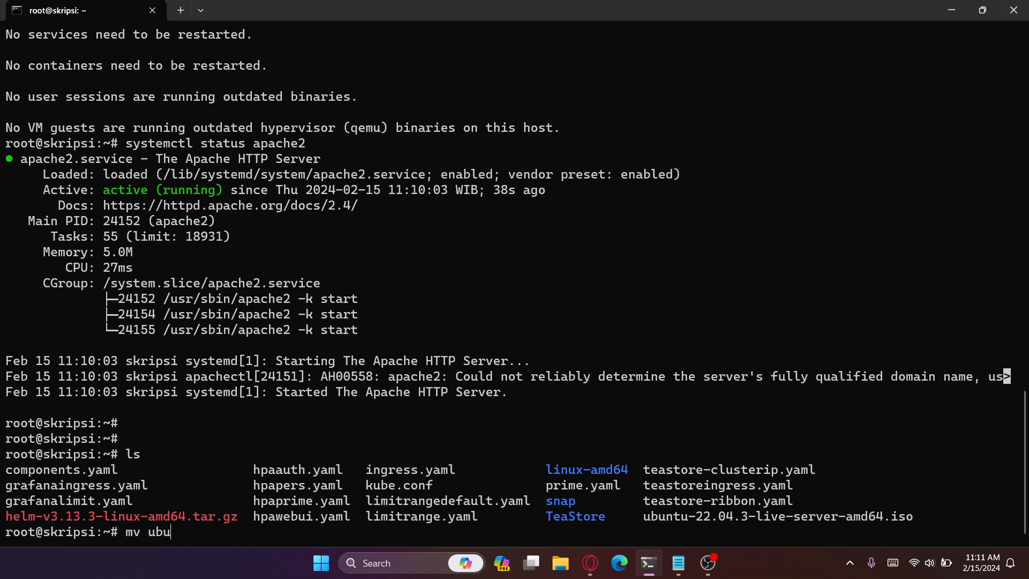
key("Tab")
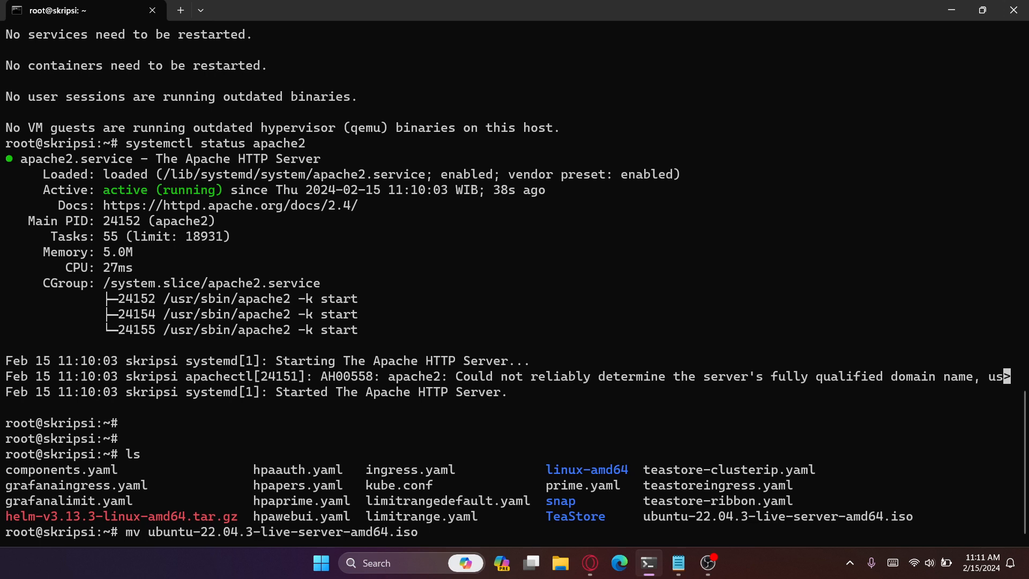
type("/var/www/html")
key("Return")
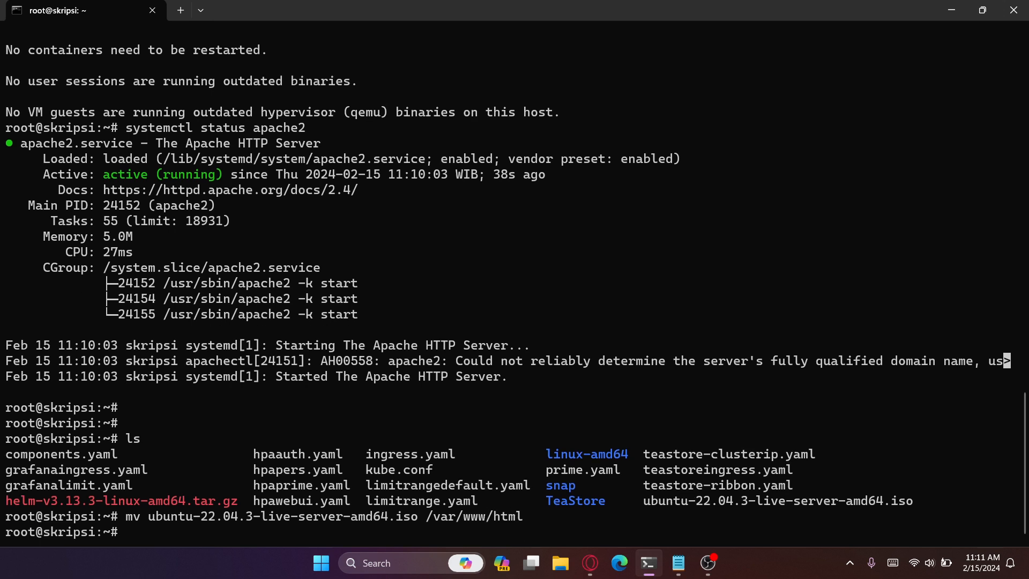
- Change to the /var/www/html/ directory and list its contents
type("cd /var/ww/")
key("BackSpace")
type("w/html/")
key("Return")
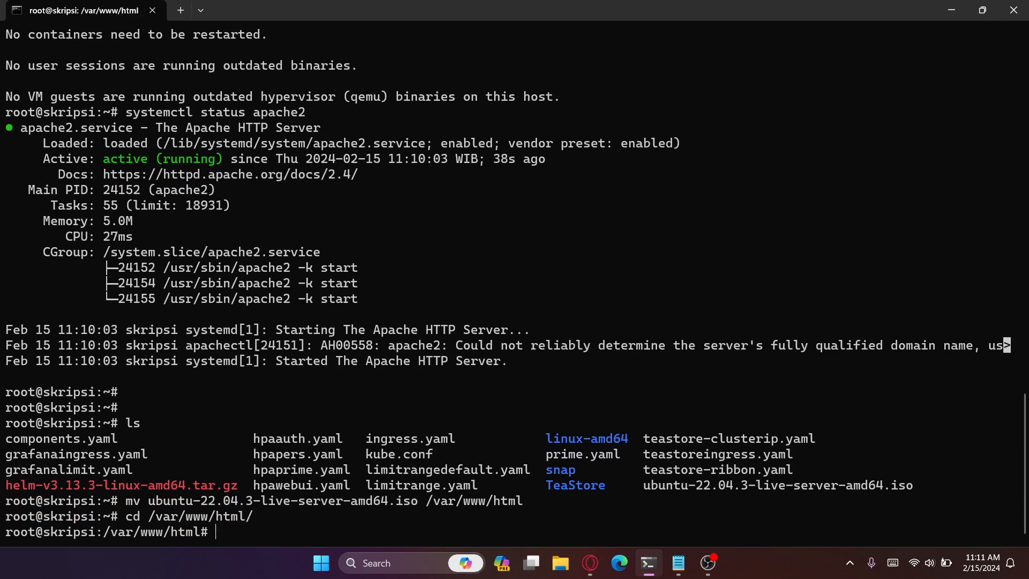
type("ls")
key("Return")
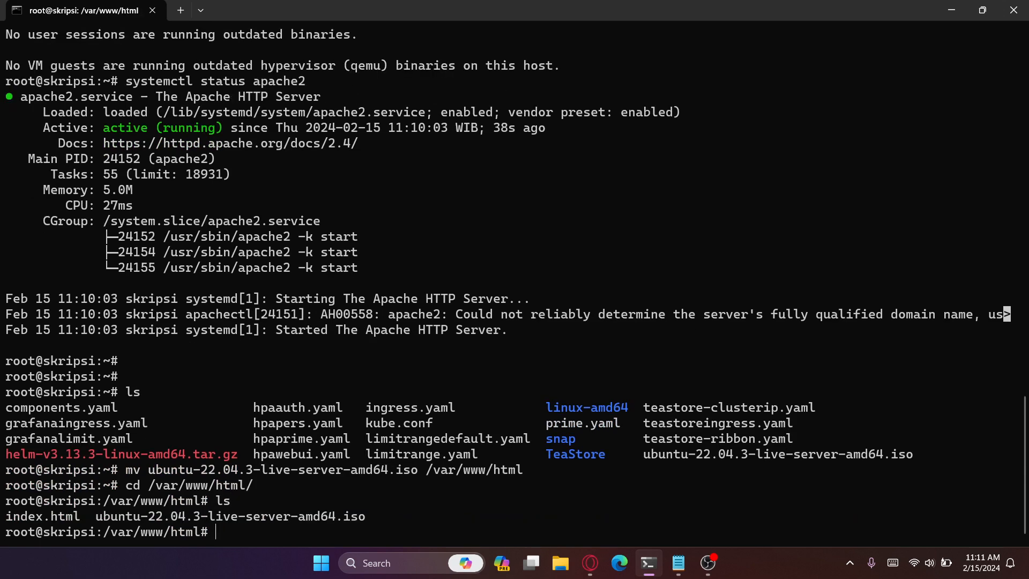
- Delete index.html from /var/www/html and reload the 192.168.10.110 page in the Opera browser
type("rm index")
key("Tab")
key("Return")
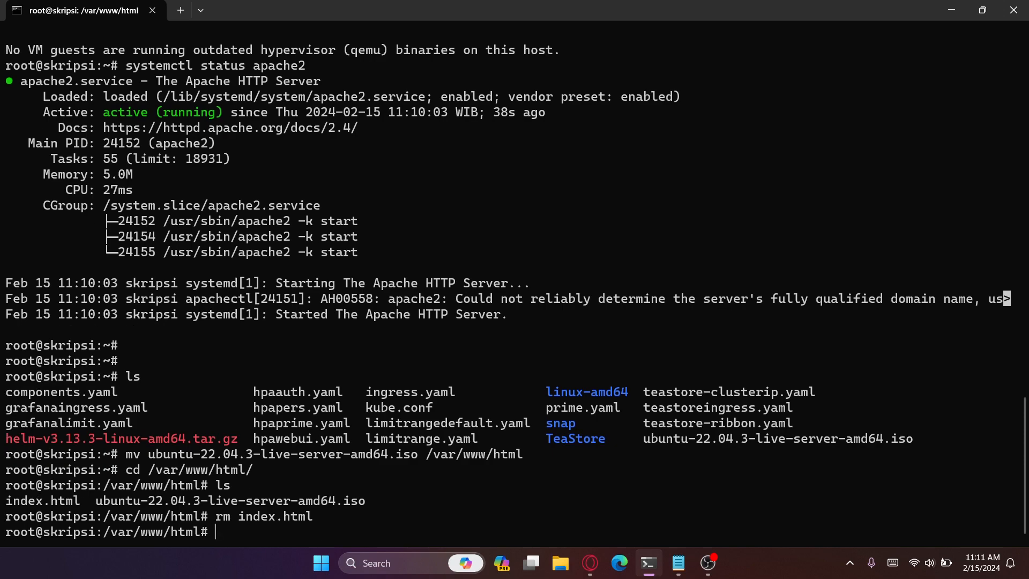
key("alt+Tab")
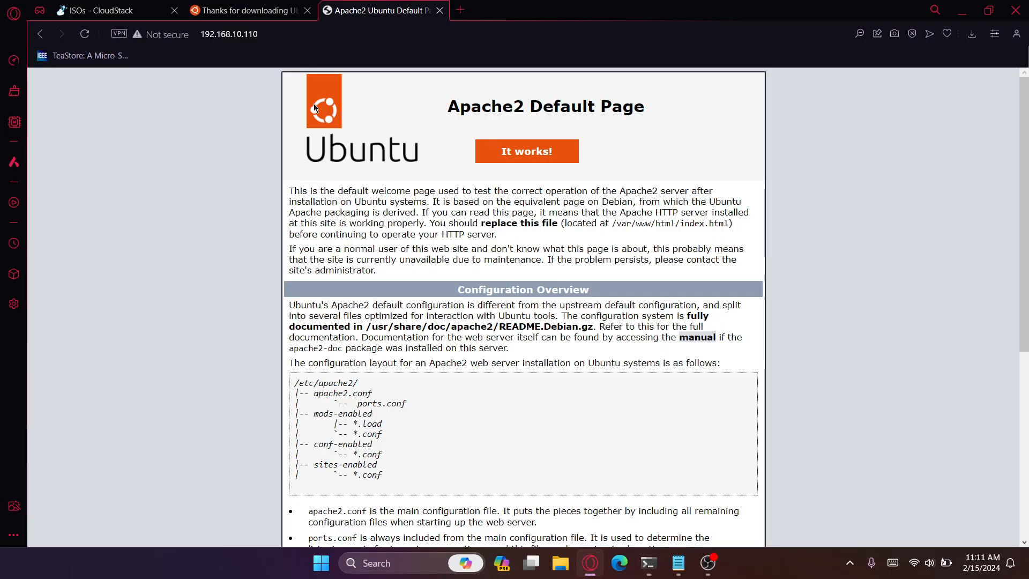
left_click(77, 36)
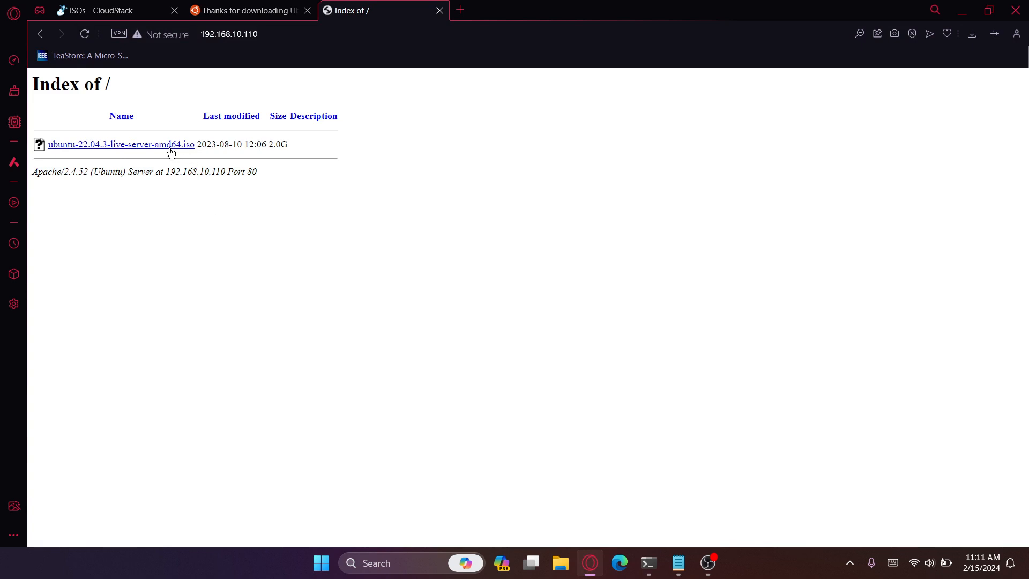
- Open CloudStack's Global Settings and search them for secstorage
left_click(104, 6)
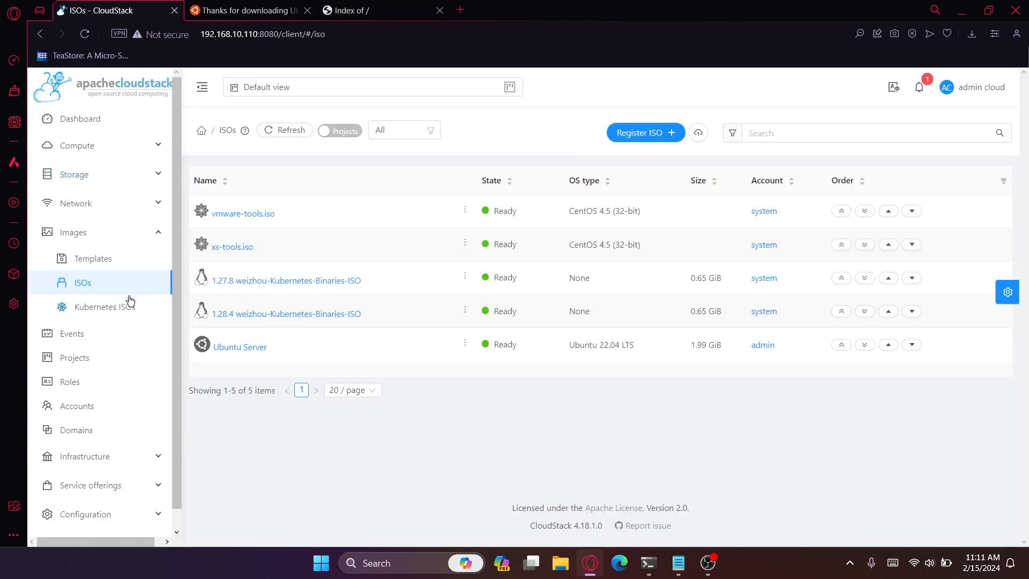
scroll(129, 301, "down", 1)
left_click(96, 502)
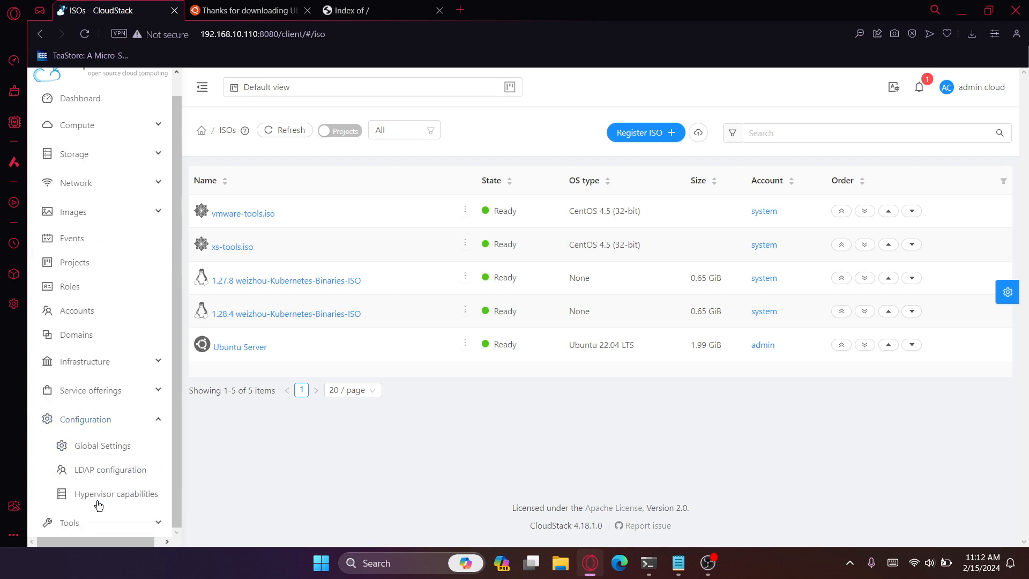
left_click(111, 448)
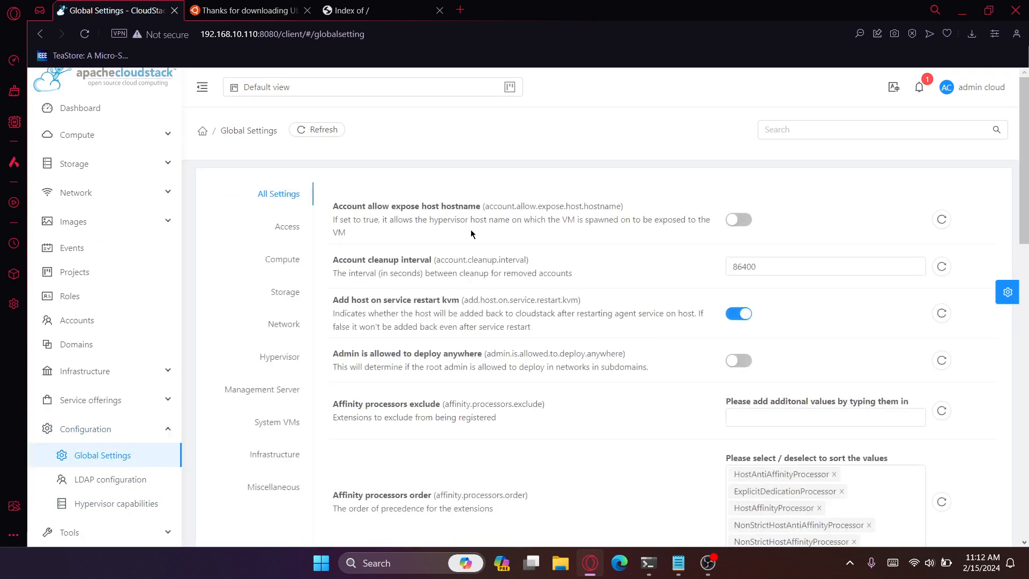
left_click(773, 131)
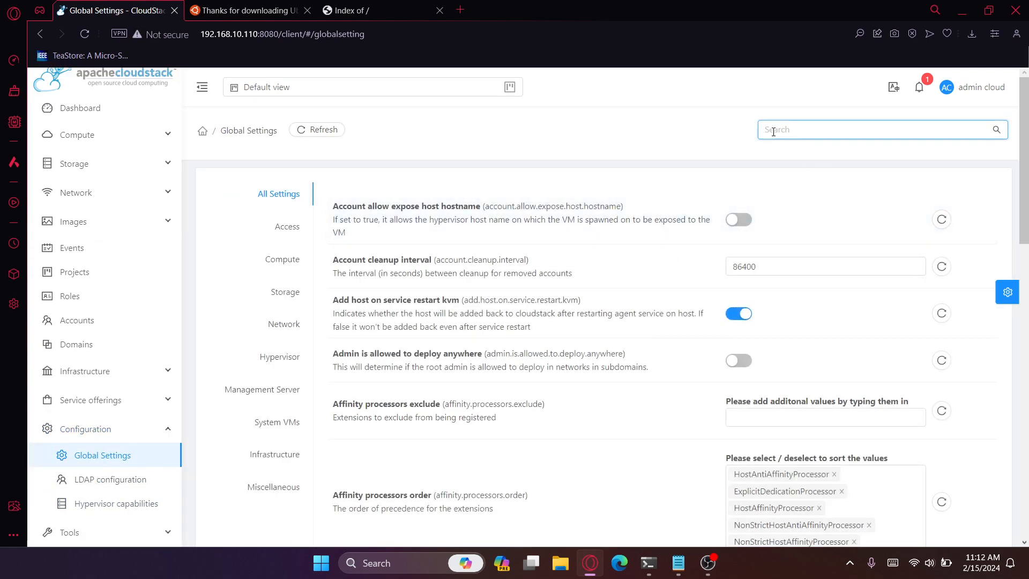
type("secstorage")
key("Return")
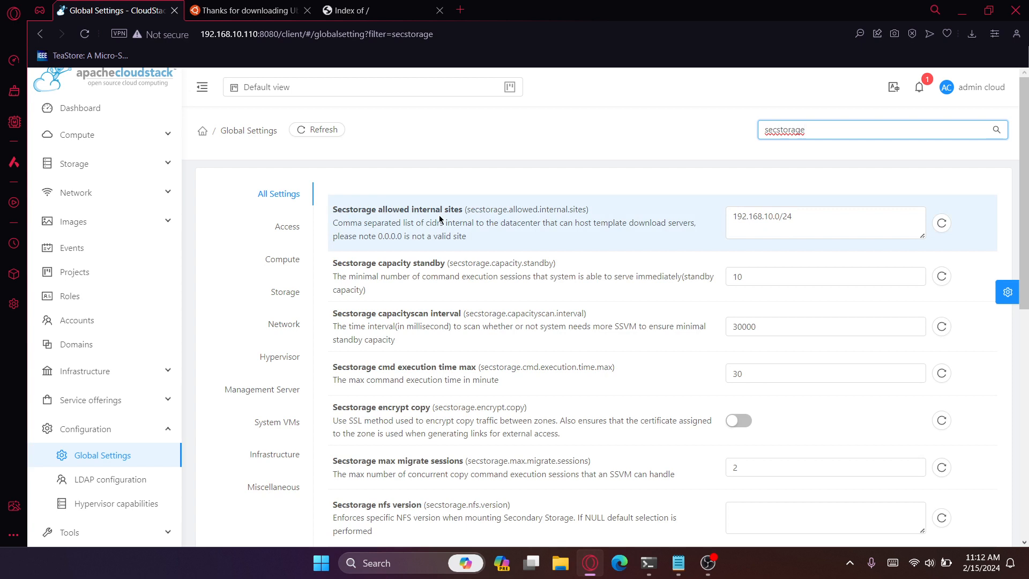
- Inspect the CIDR entered for the Secstorage allowed internal sites setting
left_click(793, 221)
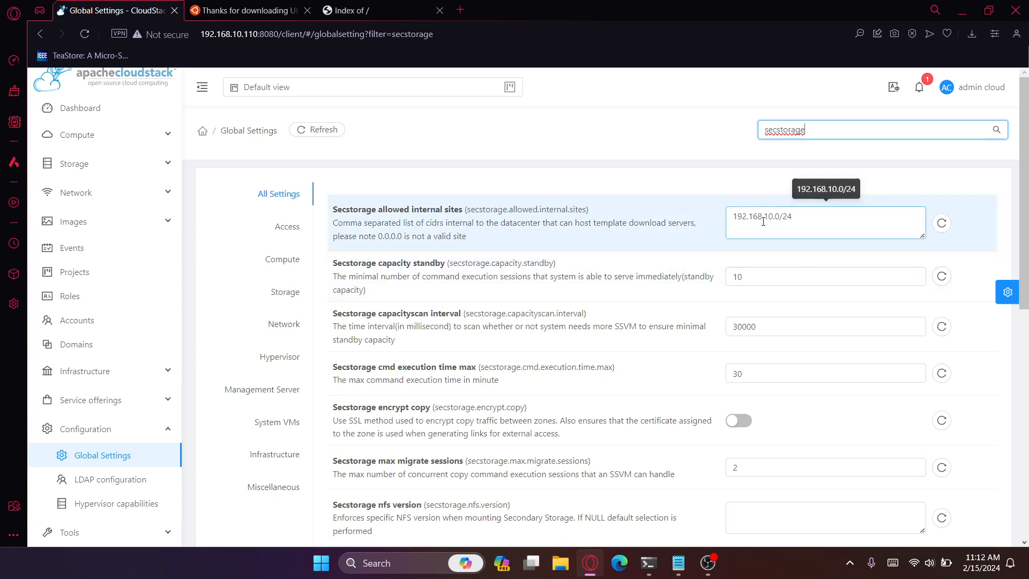
triple_click(801, 223)
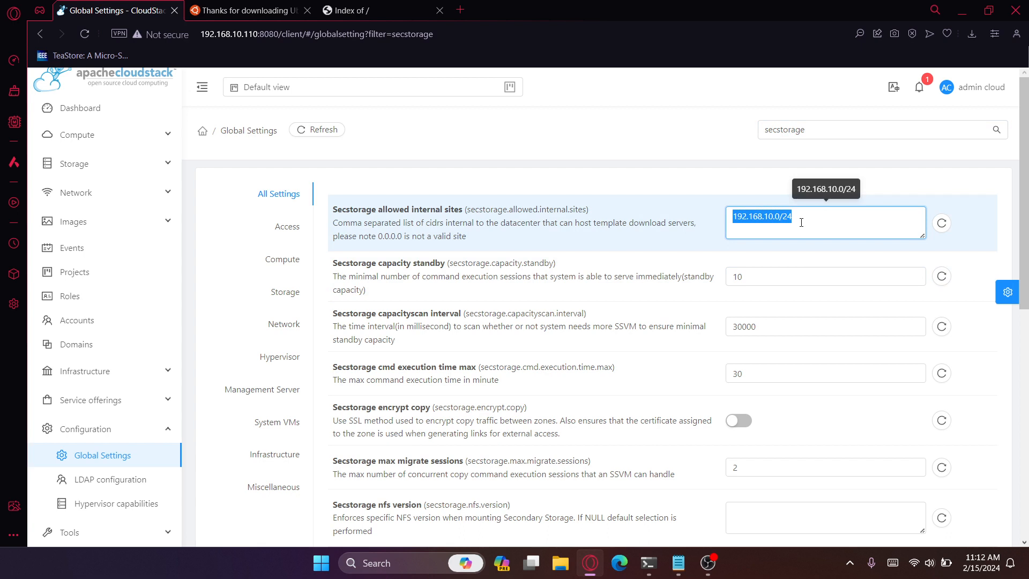
left_click(801, 222)
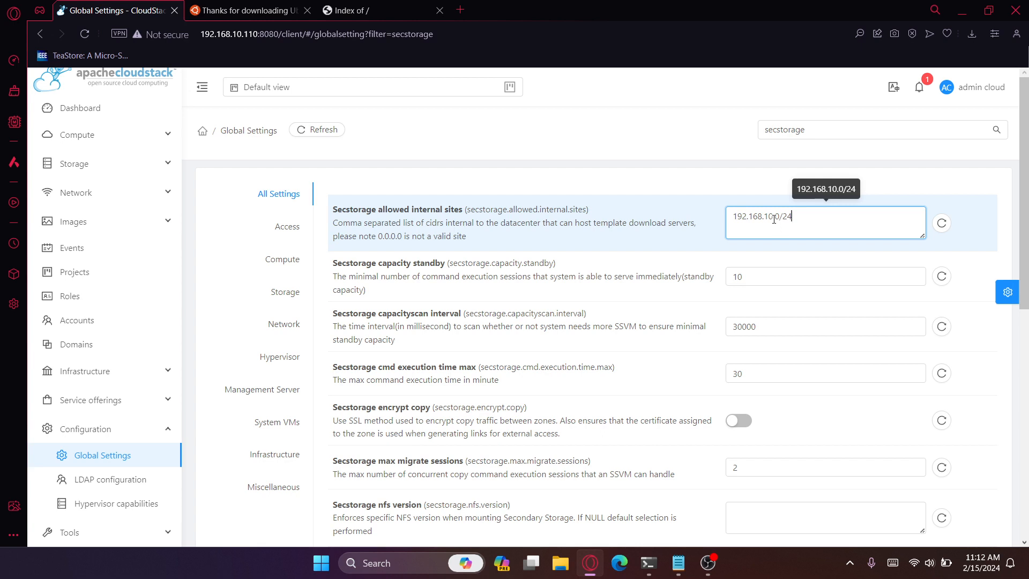
left_click_drag(775, 219, 778, 220)
left_click(803, 224)
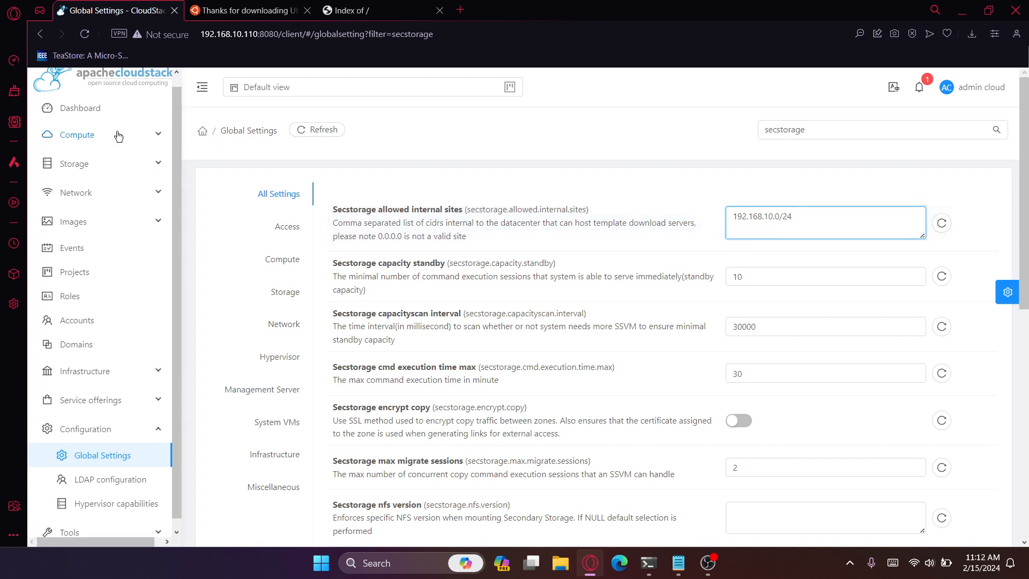
- Open the ISO image list in CloudStack and start registering a new ISO
left_click(75, 222)
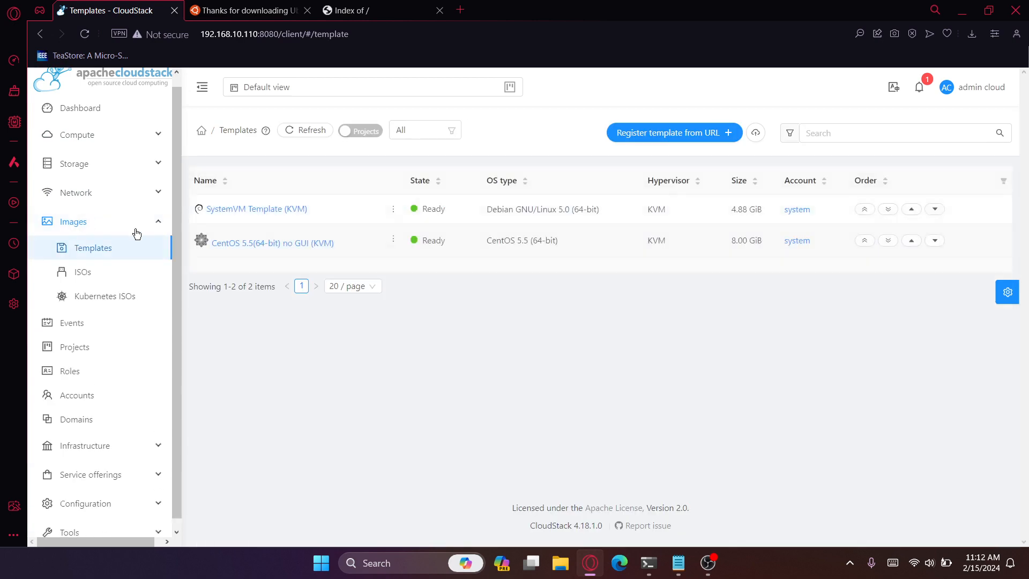
left_click(119, 270)
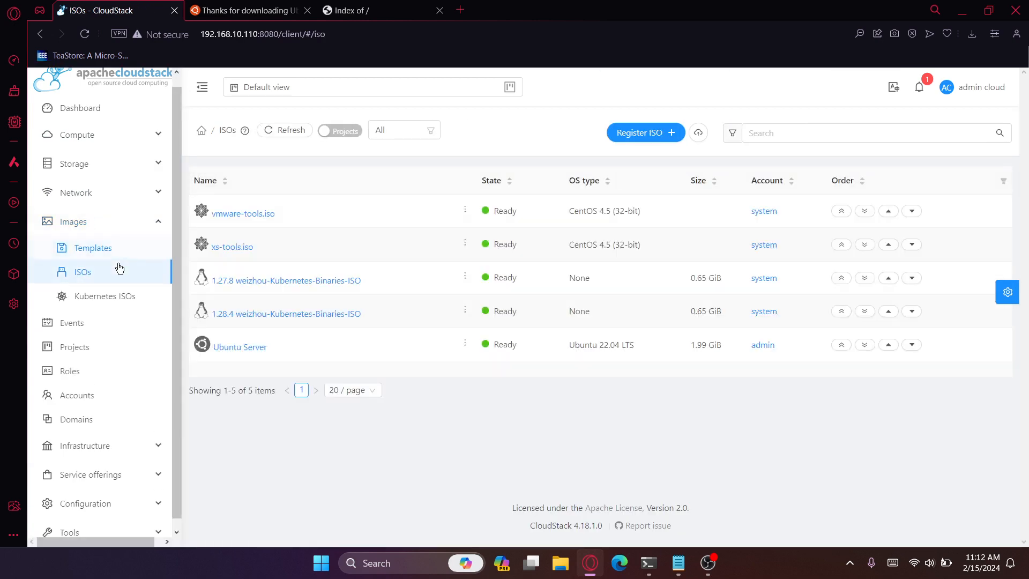
left_click(648, 133)
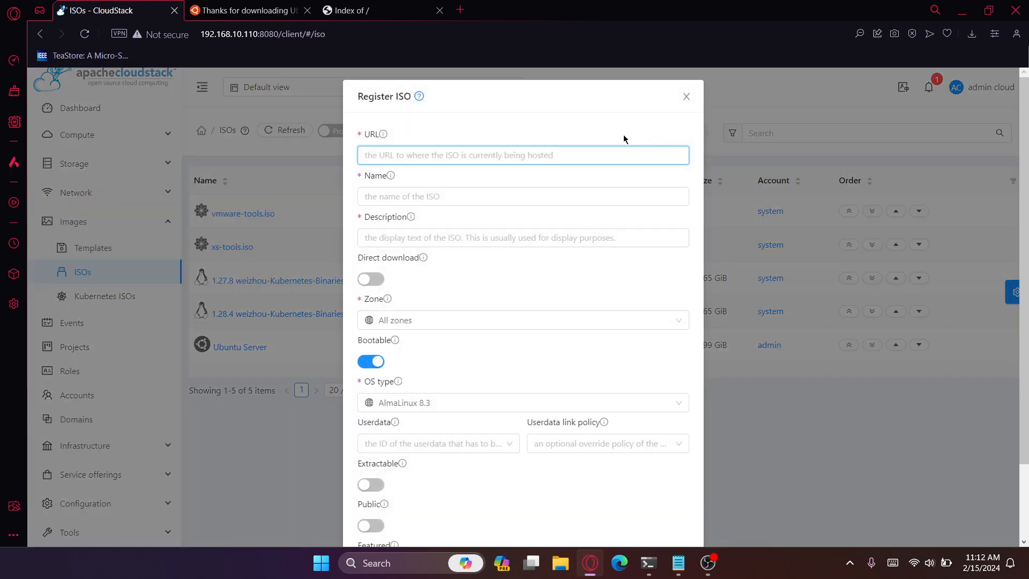
- Copy the link address of ubuntu-22.04.3-live-server-amd64.iso from the 192.168.10.110 index page and paste it as the ISO's URL in the Register ISO form
left_click(379, 4)
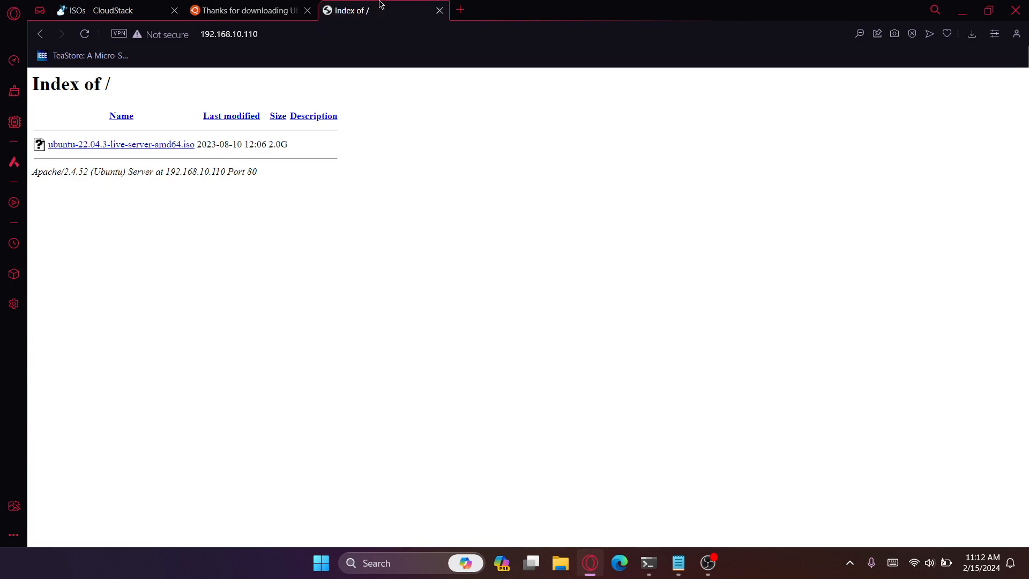
right_click(170, 150)
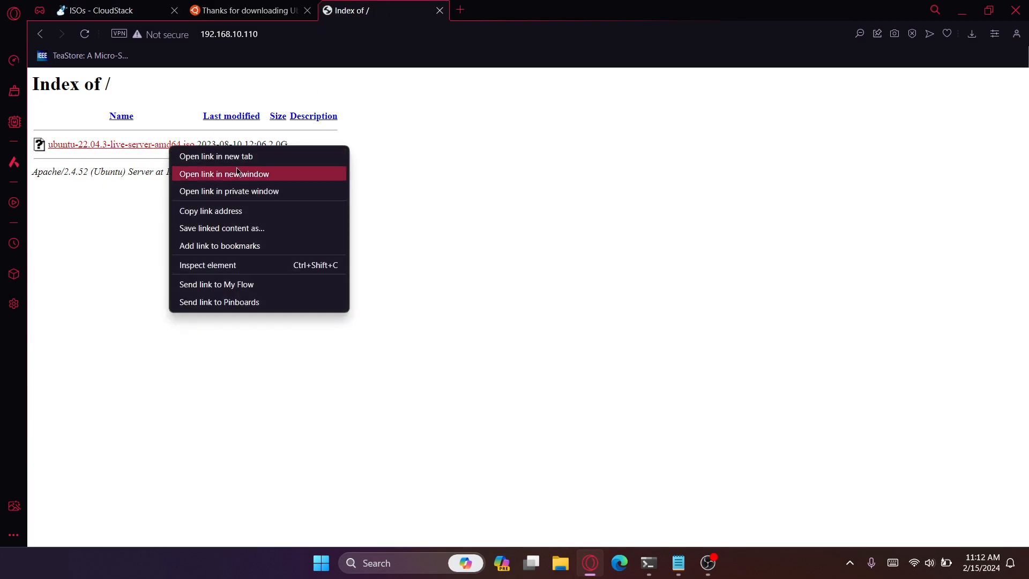
left_click(223, 212)
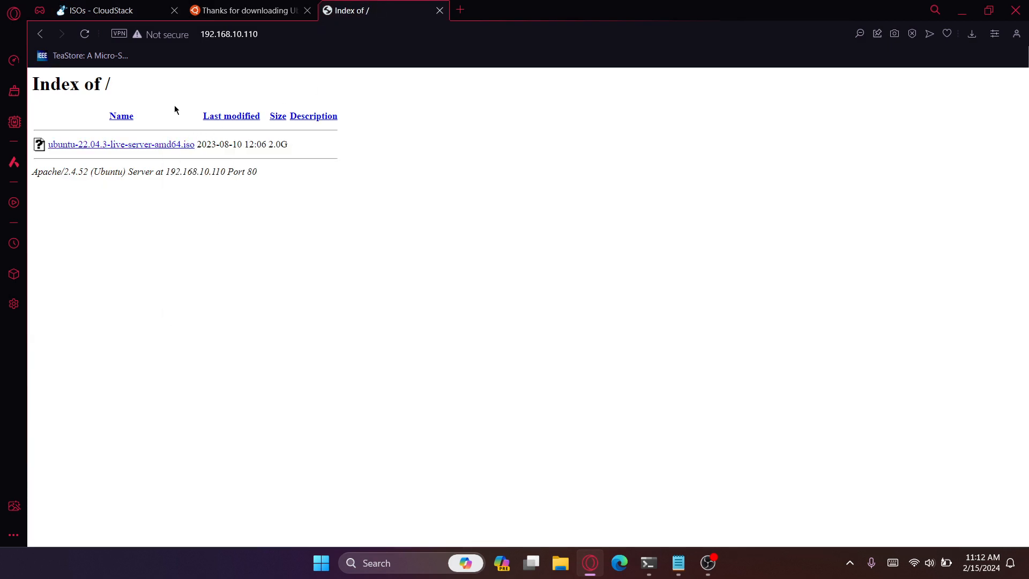
left_click(107, 8)
key("ctrl+v")
- Name the ISO "Ubuntu Server Local" and describe it as "Hosted from apache2 webserver"
left_click(404, 197)
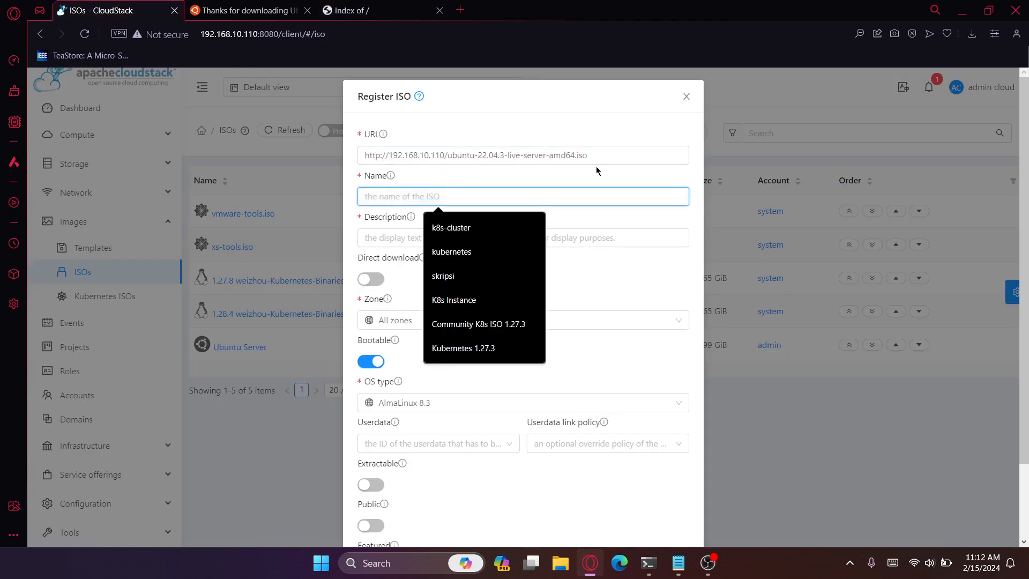
type("Ubuntu Server Local")
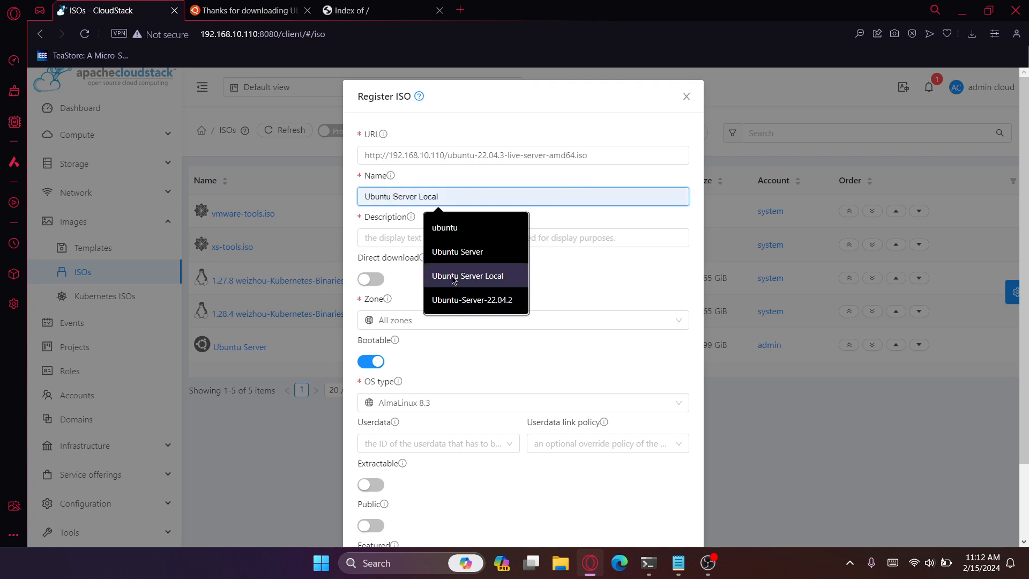
left_click(467, 275)
left_click(406, 239)
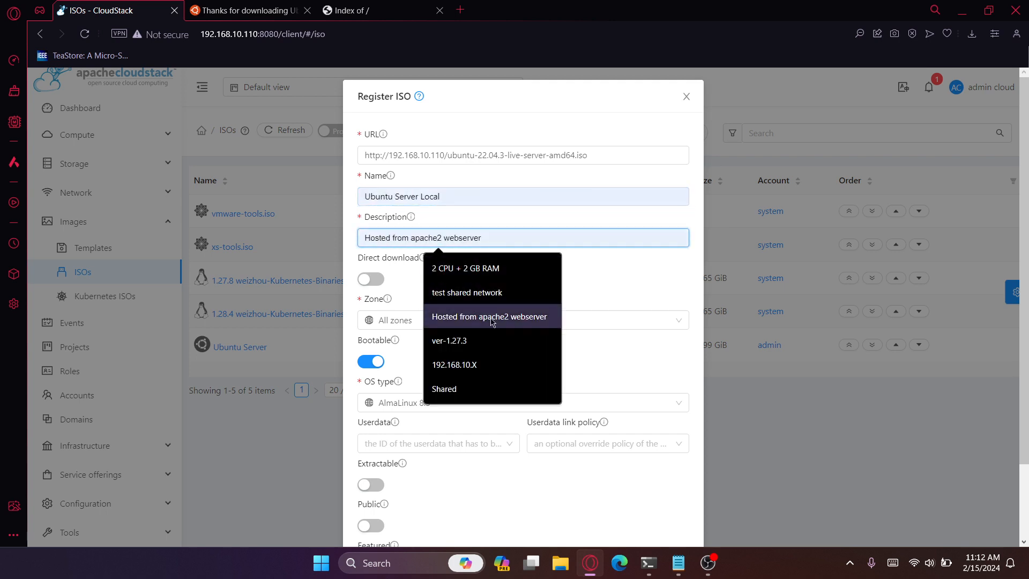
left_click(491, 318)
- Register the ISO as featured with the OS type Ubuntu 22.04 LTS
scroll(490, 319, "down", 2)
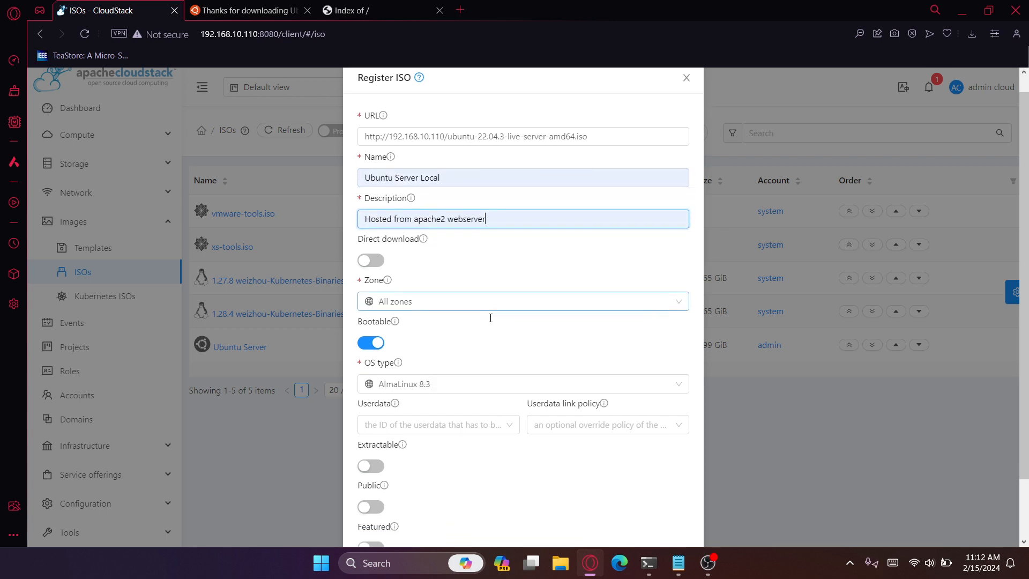
left_click(490, 317)
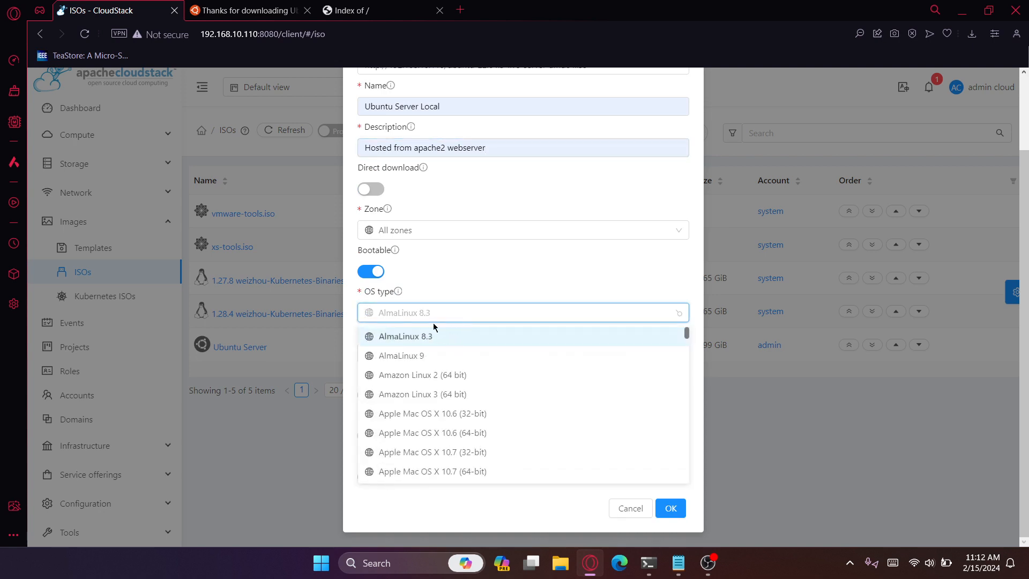
type("ubuntu")
scroll(436, 417, "down", 5)
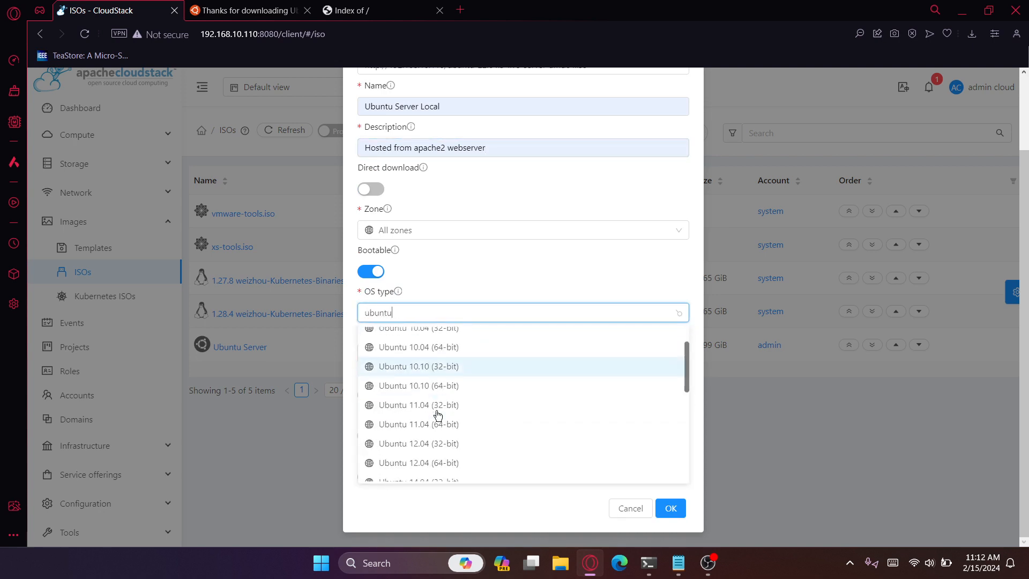
scroll(438, 415, "down", 3)
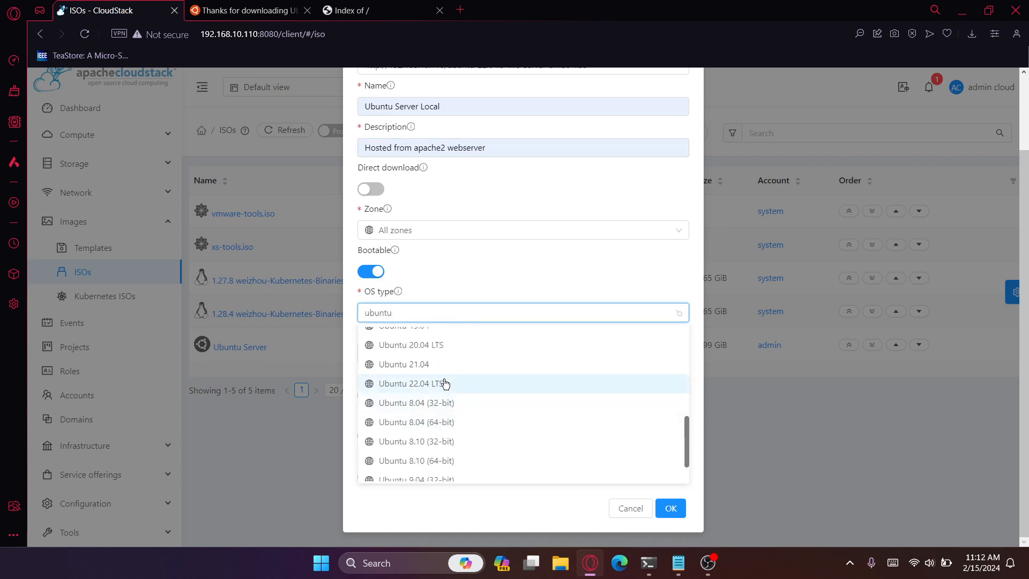
left_click(444, 383)
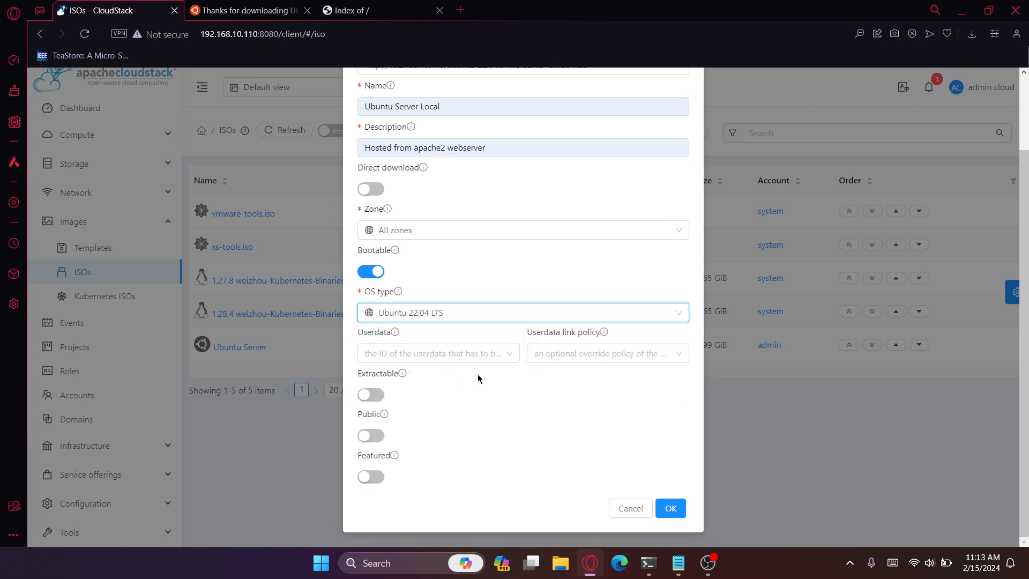
left_click(372, 478)
left_click(672, 510)
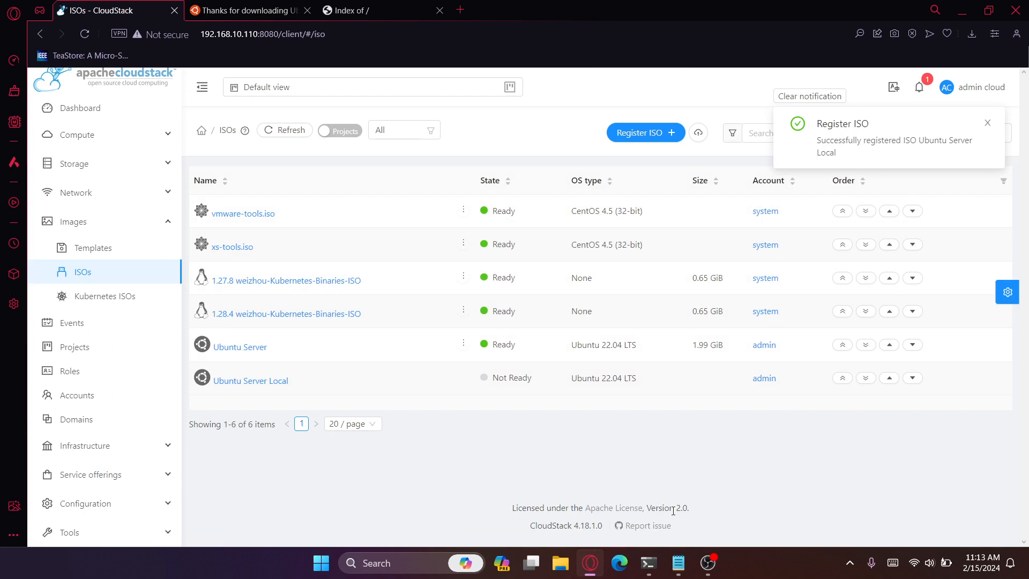
- Open the zone details of the Ubuntu Server Local ISO and refresh its download status
left_click(241, 382)
left_click(526, 188)
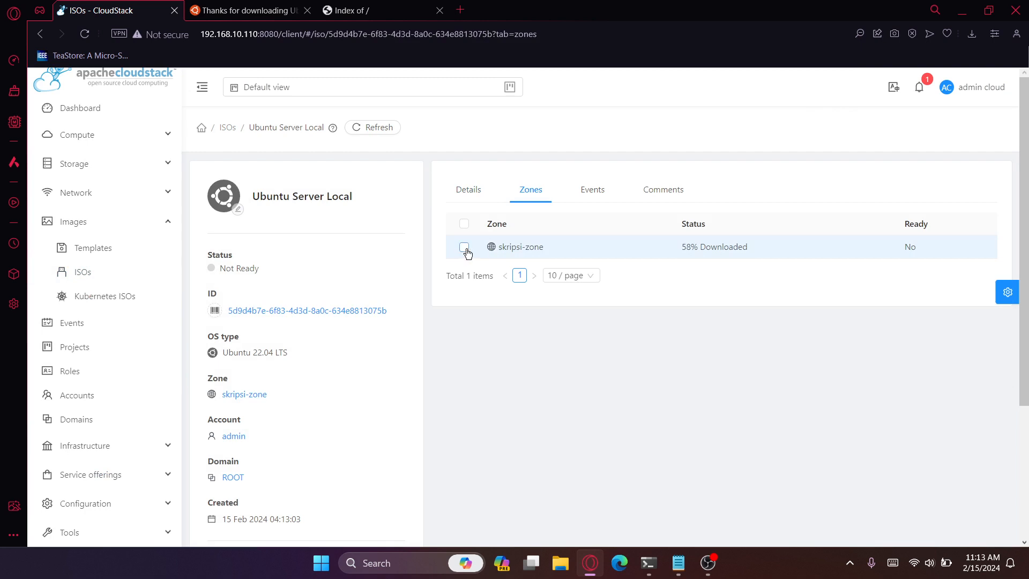
left_click(464, 248)
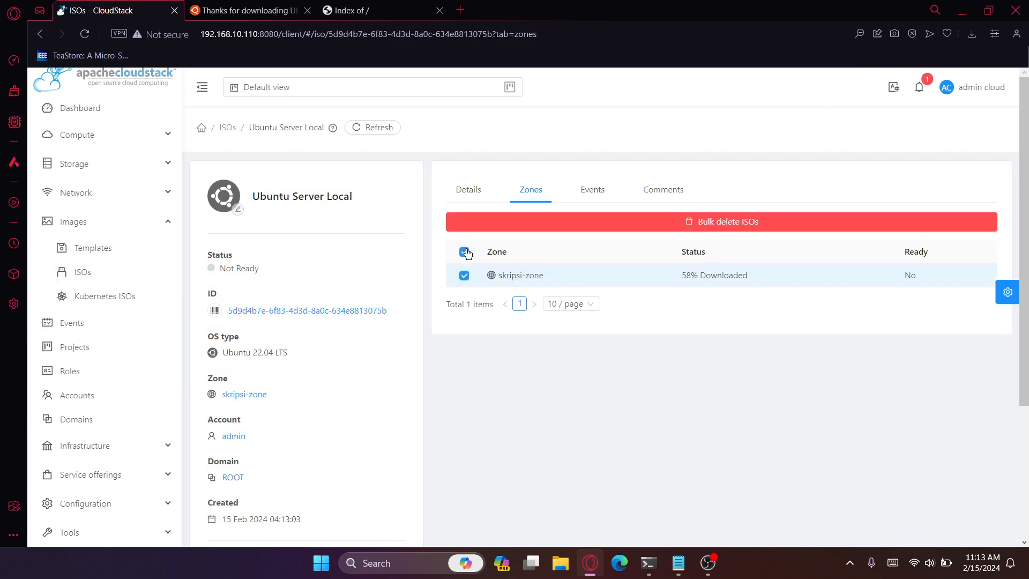
left_click(377, 127)
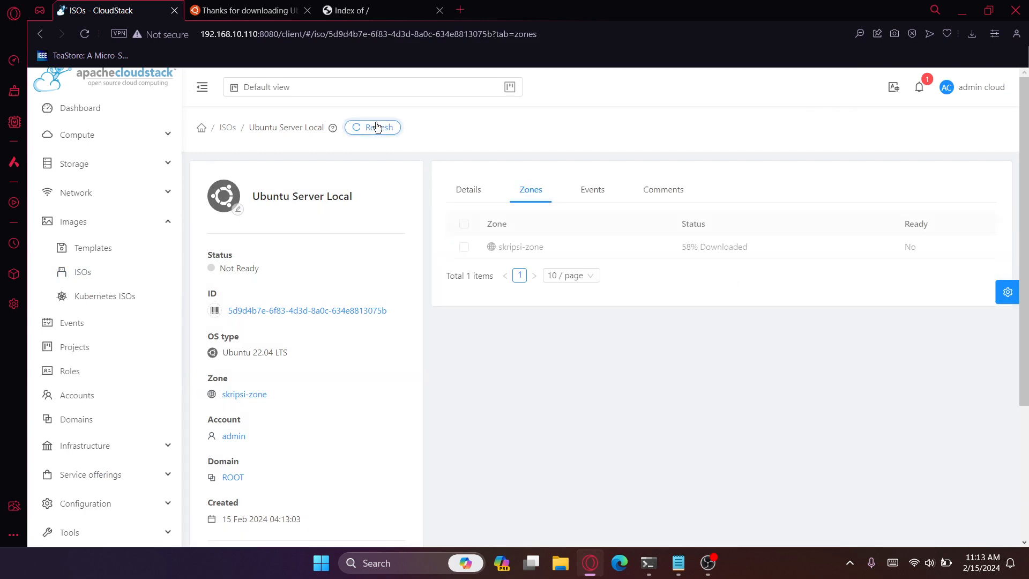
key("alt+Tab")
key("alt+Tab")
key("alt+Tab")
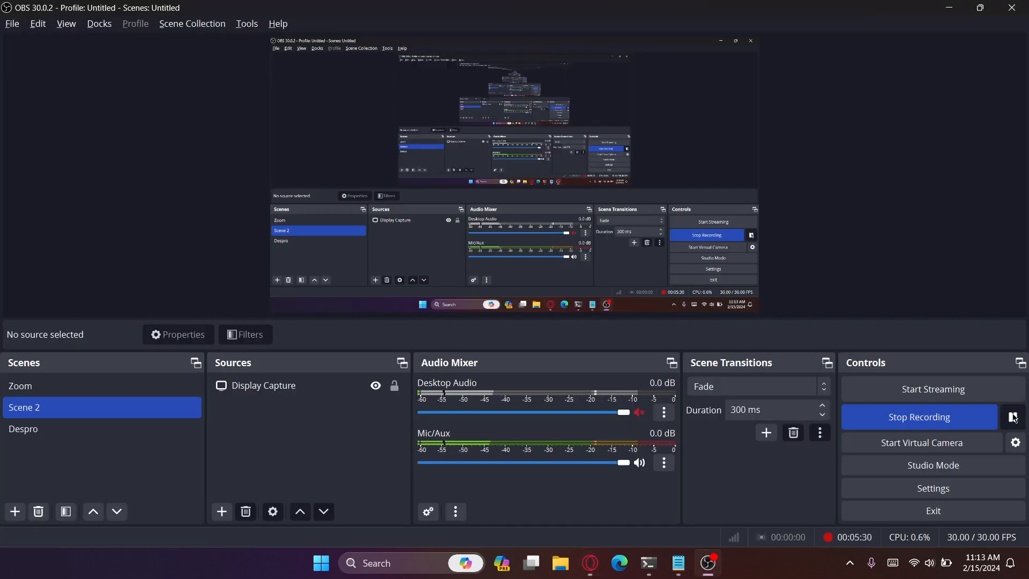
key("alt+Tab")
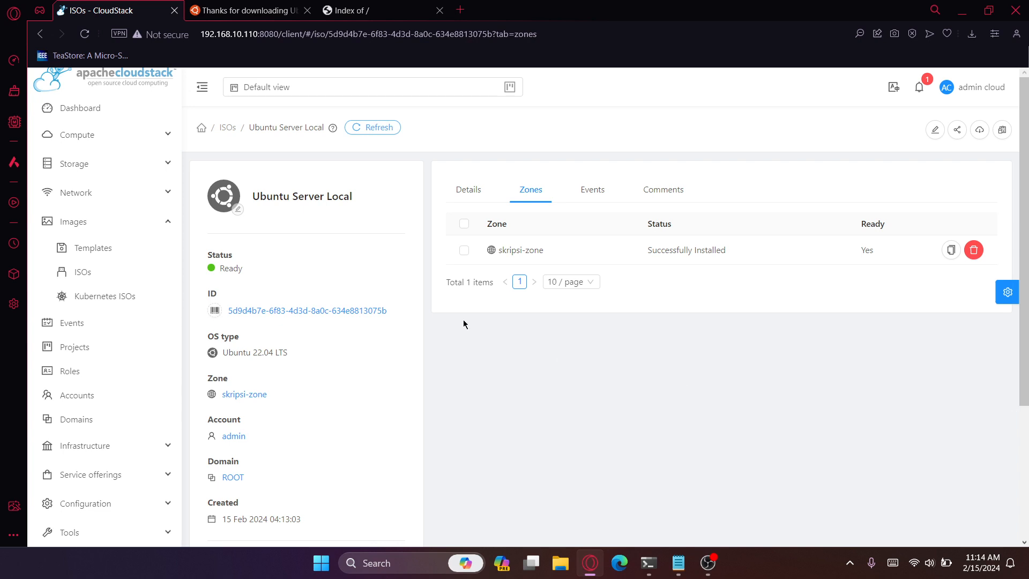
- Return to the ISO list to check the state of Ubuntu Server Local
left_click(225, 128)
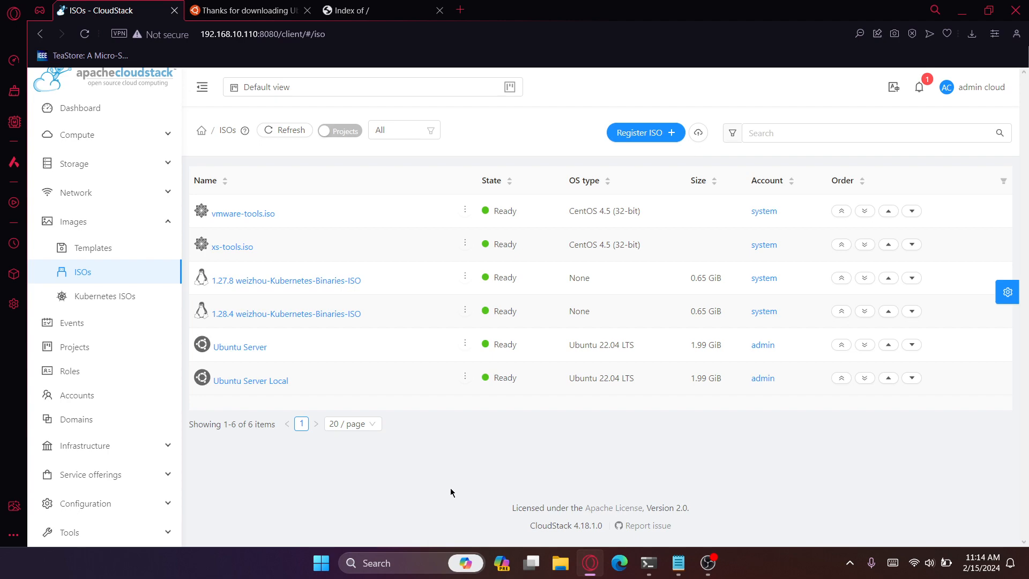
left_click(707, 562)
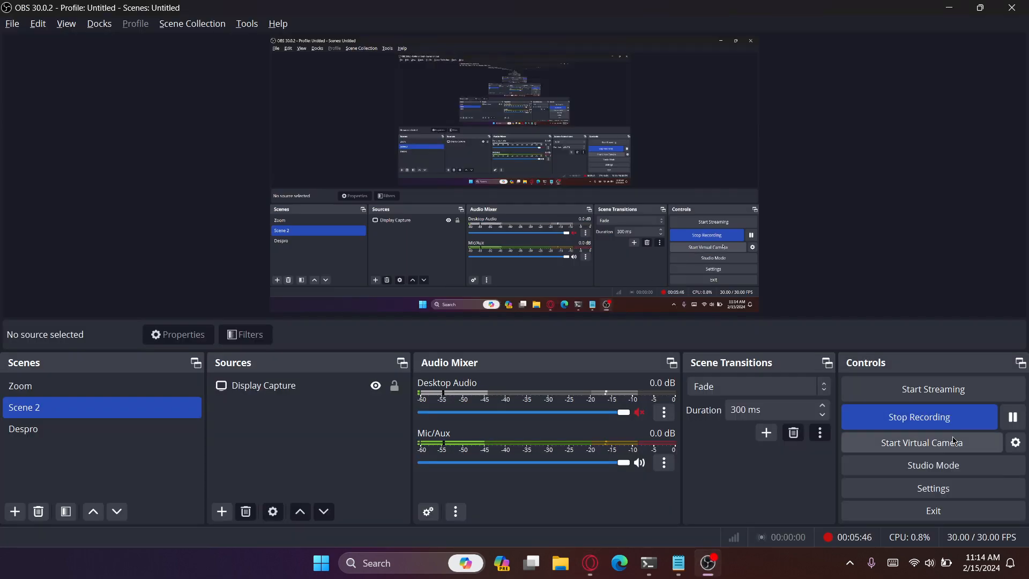